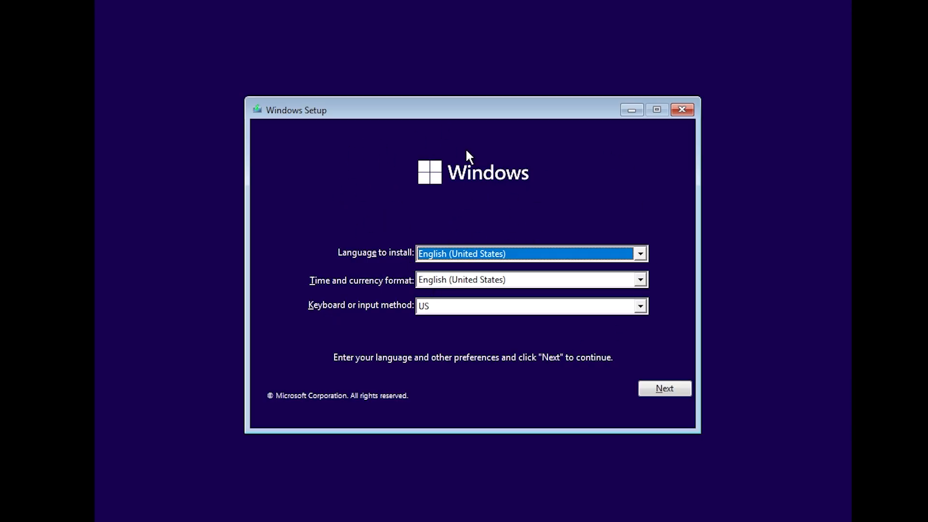
# Step: Accept English (United States) for language and time format with the US keyboard, and continue the setup
pyautogui.click(656, 386)
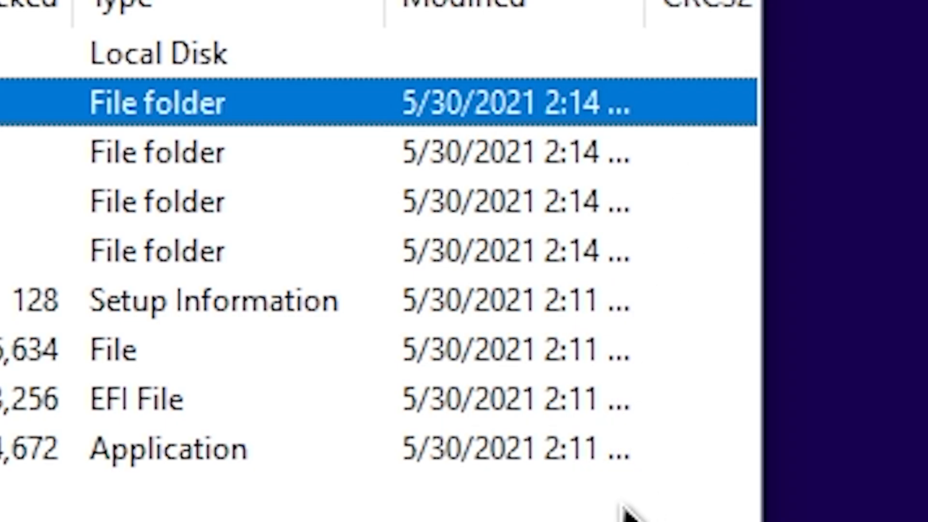
# Step: Inspect the modification dates of the files and folders in the archive listing
pyautogui.doubleClick(573, 116)
pyautogui.moveTo(490, 345); pyautogui.dragTo(484, 208)
pyautogui.click(498, 356)
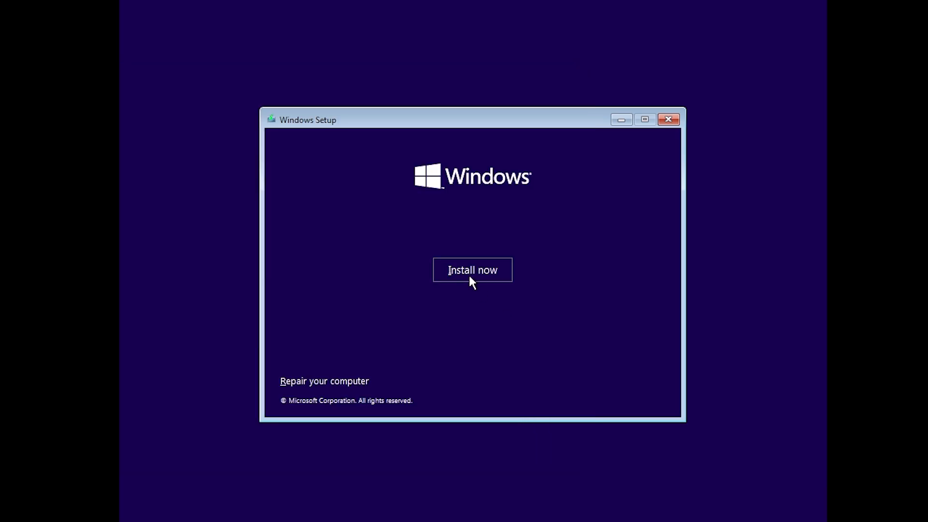
# Step: Start the Windows installation and continue without a product key
pyautogui.click(469, 274)
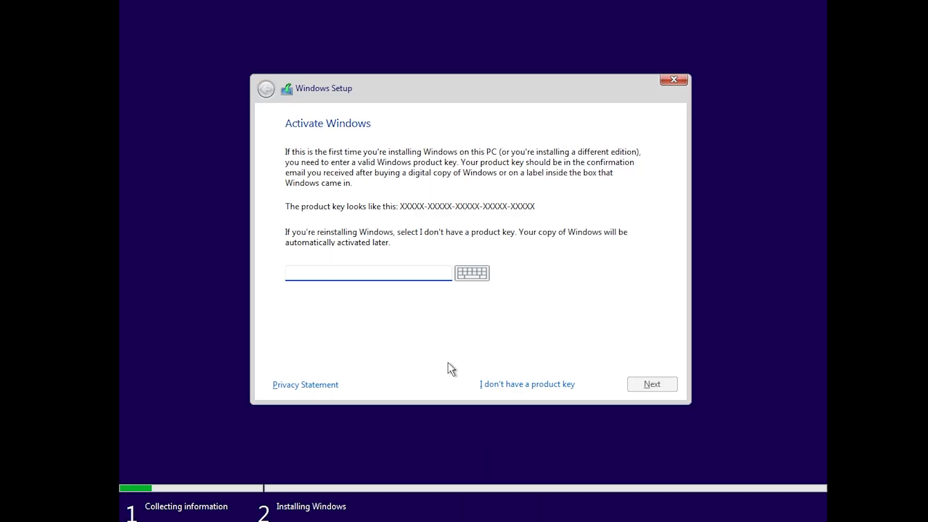
pyautogui.click(493, 385)
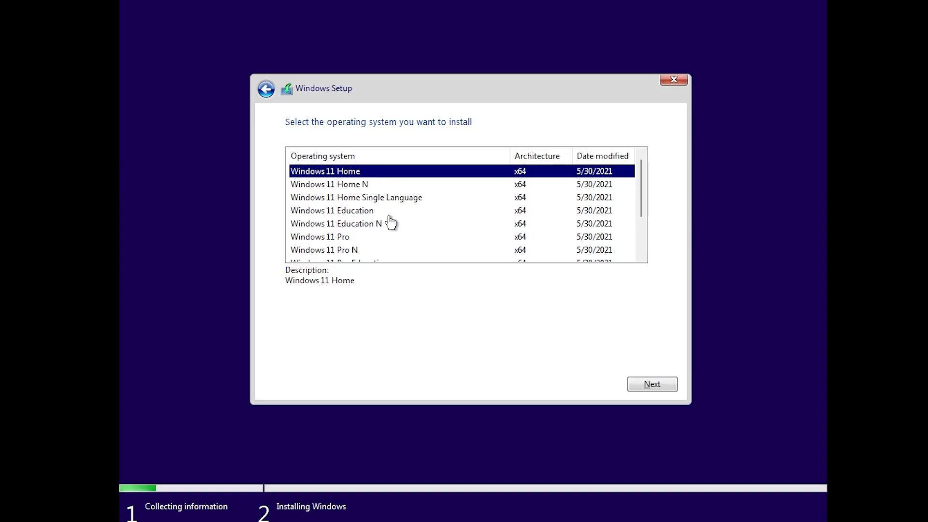
# Step: Choose Windows 11 Pro x64 as the operating system to install and proceed to the license terms
pyautogui.scroll(-2, 391, 223)
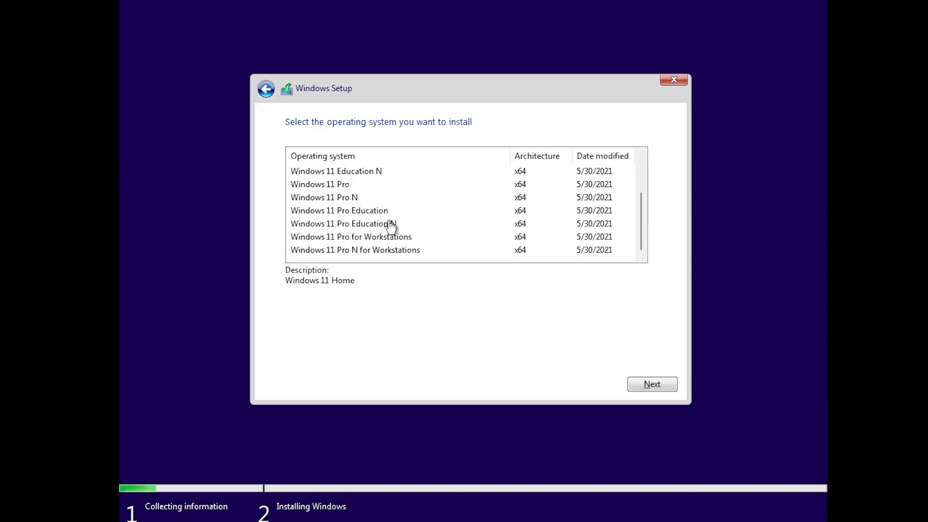
pyautogui.click(352, 187)
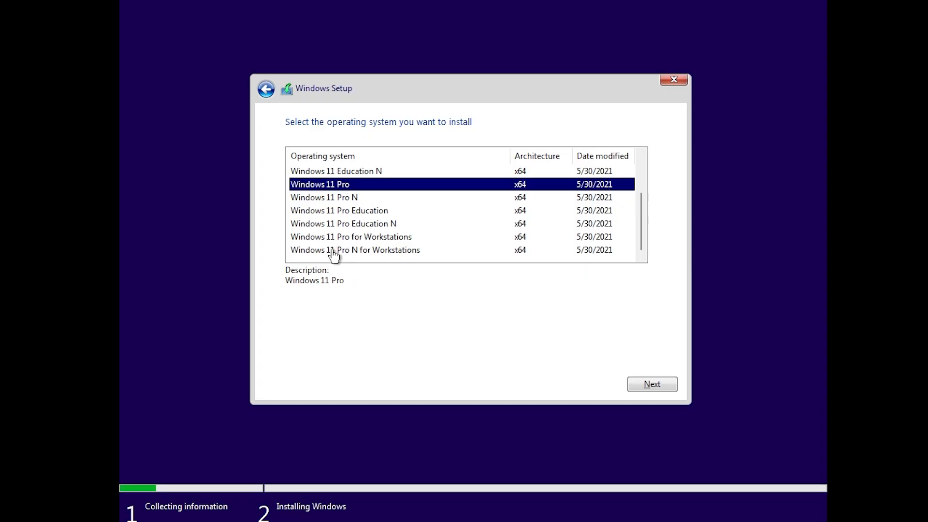
pyautogui.scroll(2, 334, 256)
pyautogui.scroll(-2, 372, 201)
pyautogui.scroll(2, 601, 253)
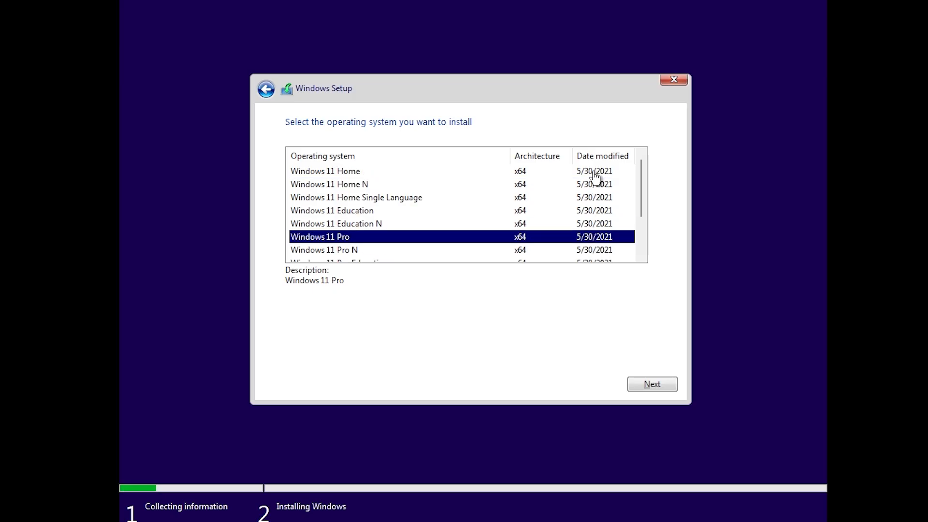
pyautogui.scroll(-2, 599, 208)
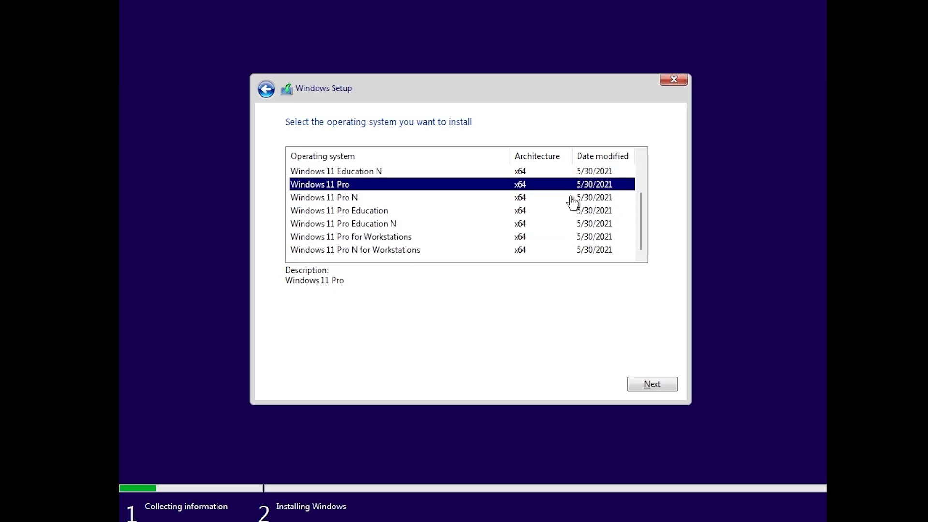
pyautogui.click(650, 383)
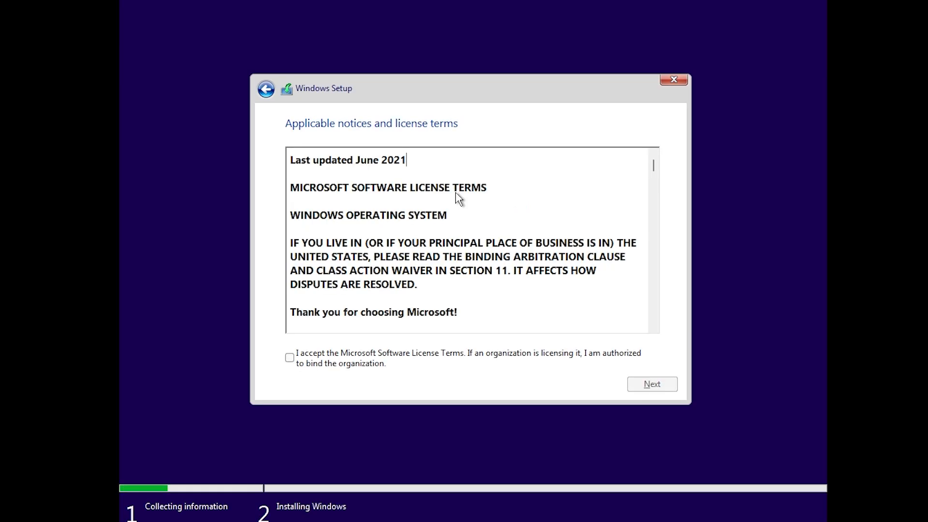
# Step: Review the date of the license terms, accept the Microsoft Software License Terms and continue
pyautogui.moveTo(354, 164); pyautogui.dragTo(407, 167)
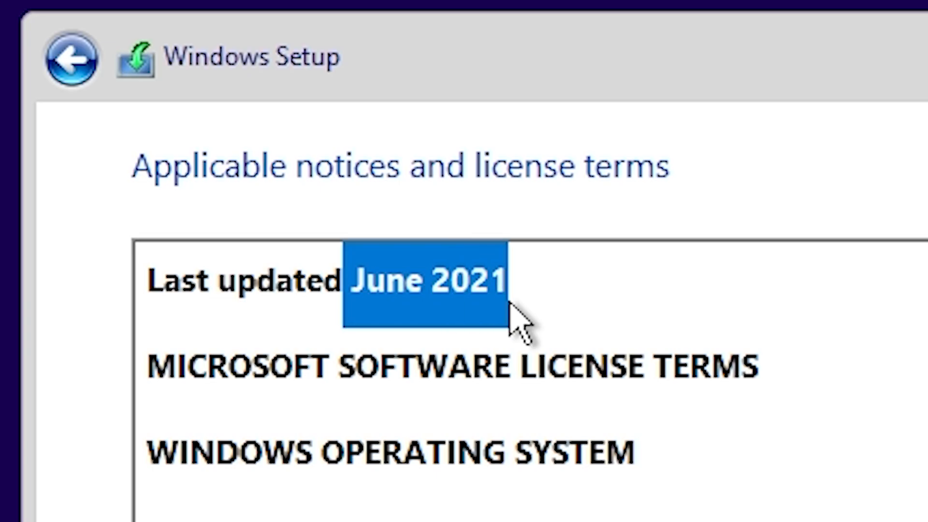
pyautogui.click(512, 305)
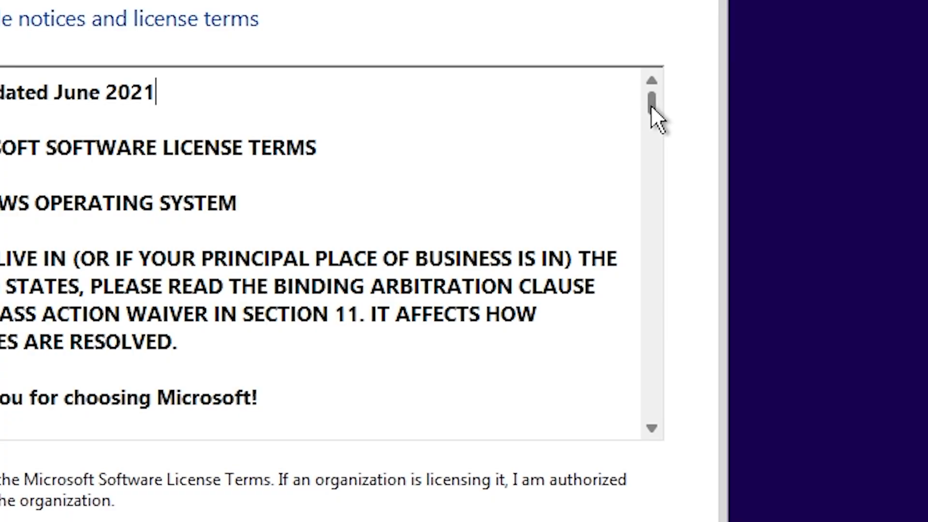
pyautogui.moveTo(652, 166); pyautogui.dragTo(648, 135)
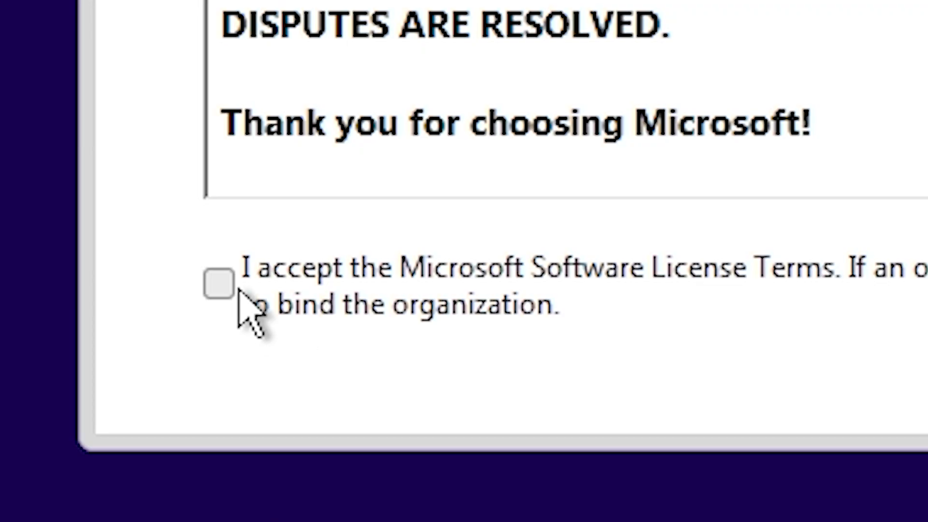
pyautogui.click(230, 286)
pyautogui.click(218, 291)
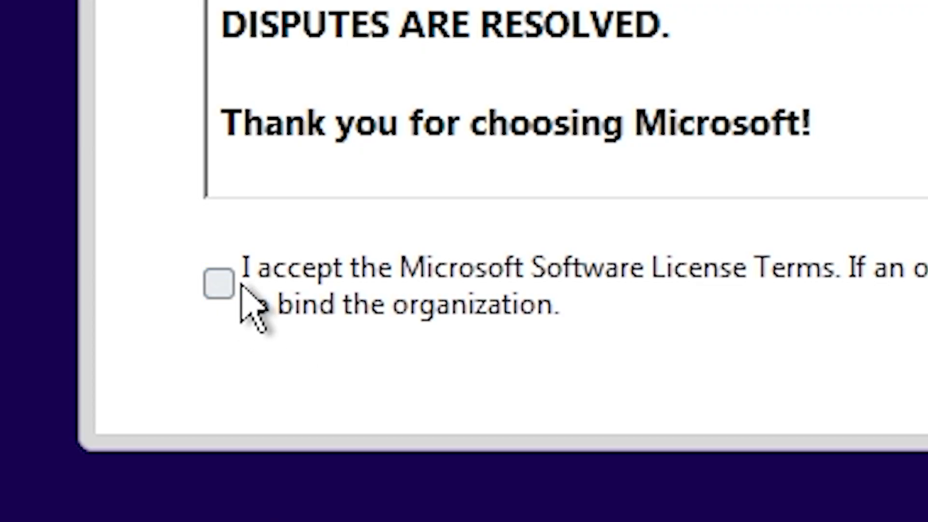
pyautogui.click(231, 285)
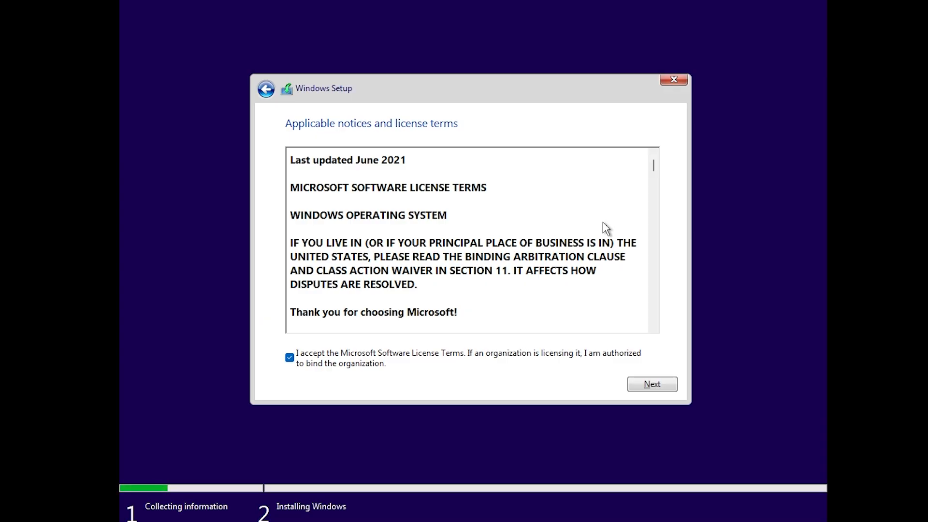
pyautogui.click(663, 388)
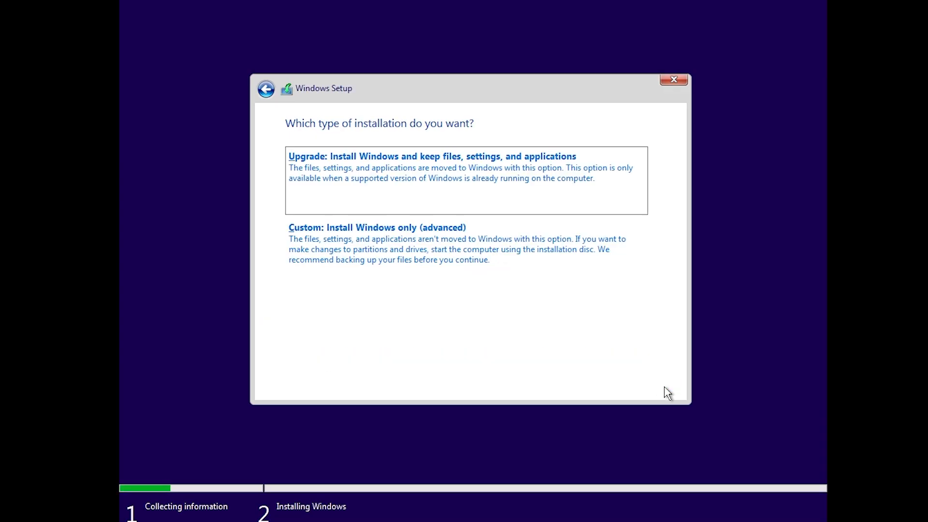
# Step: Choose the custom Windows-only installation and install onto Drive 0 Unallocated Space
pyautogui.click(416, 263)
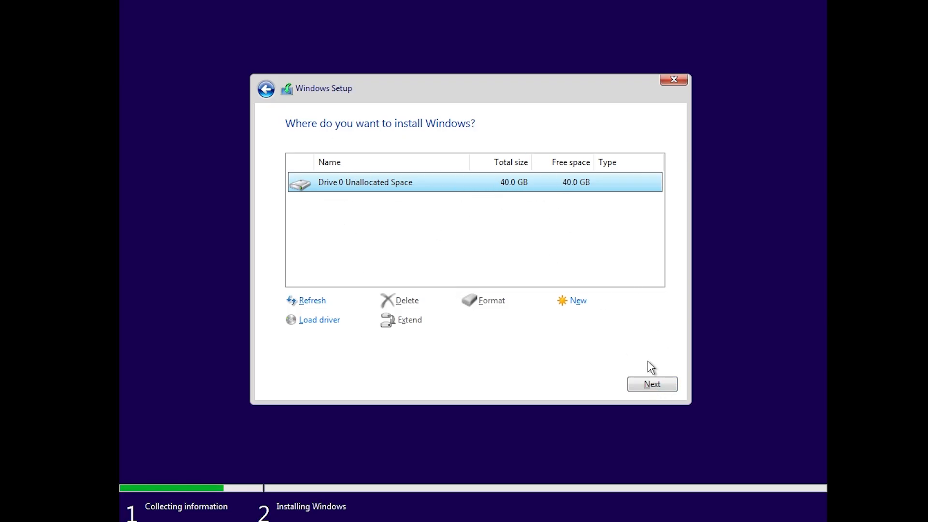
pyautogui.click(650, 383)
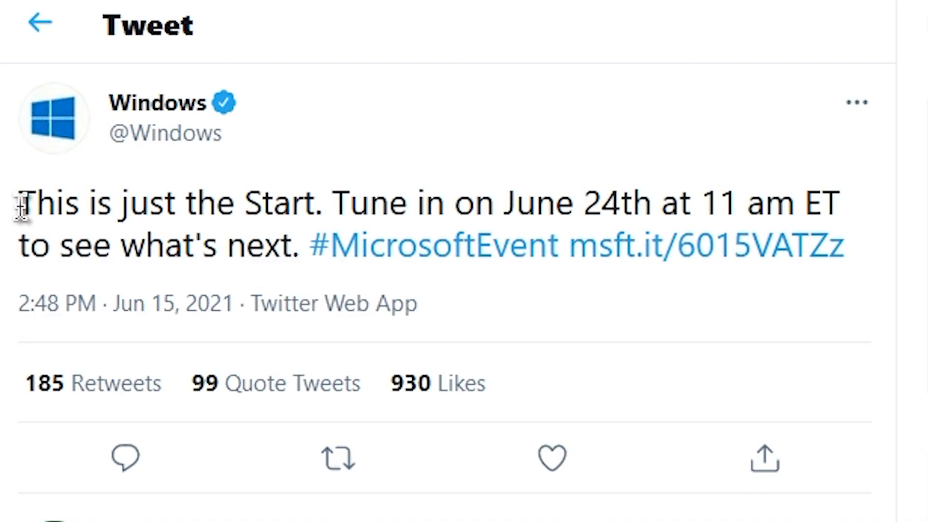
# Step: Switch to the browser and read the Windows tweet announcing the Microsoft event on June 24th
pyautogui.moveTo(19, 206); pyautogui.dragTo(322, 200)
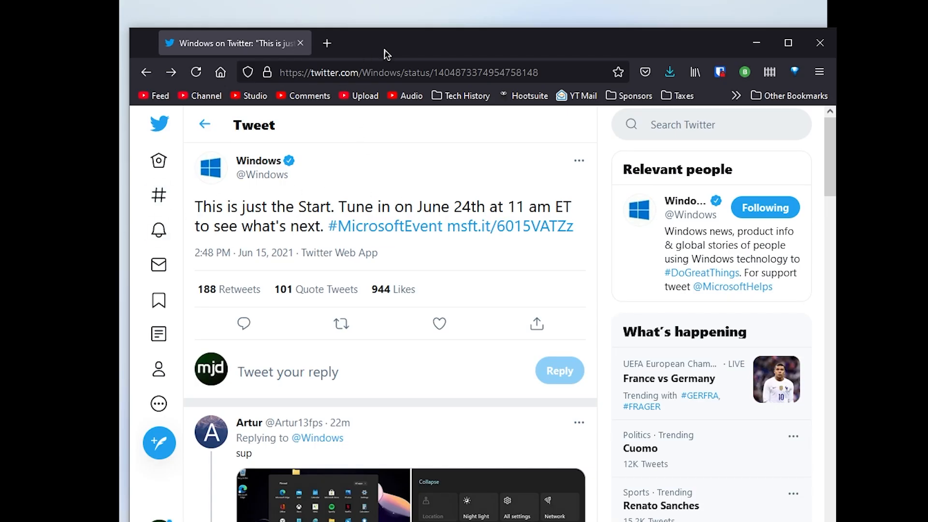
pyautogui.moveTo(385, 48); pyautogui.dragTo(422, 38)
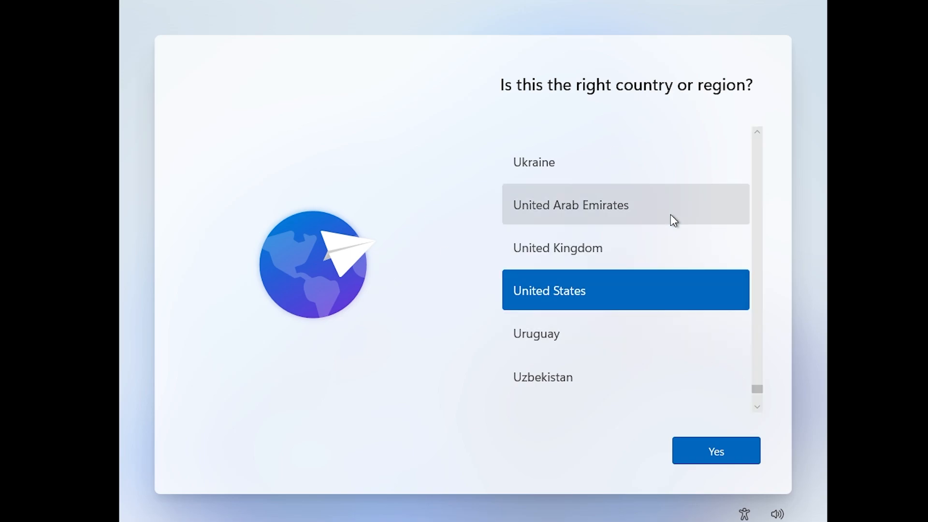
# Step: Confirm United States as the region and US as the keyboard layout, skipping a second layout
pyautogui.scroll(-1, 628, 295)
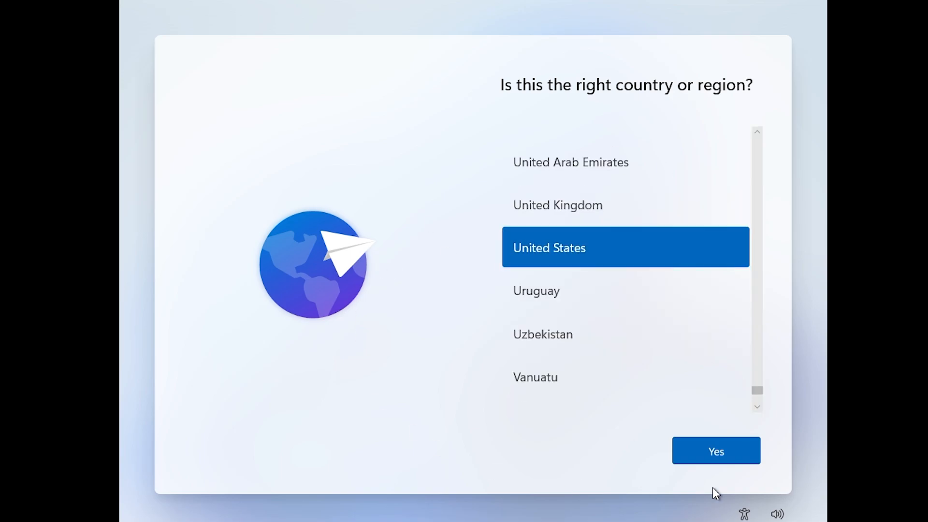
pyautogui.click(721, 446)
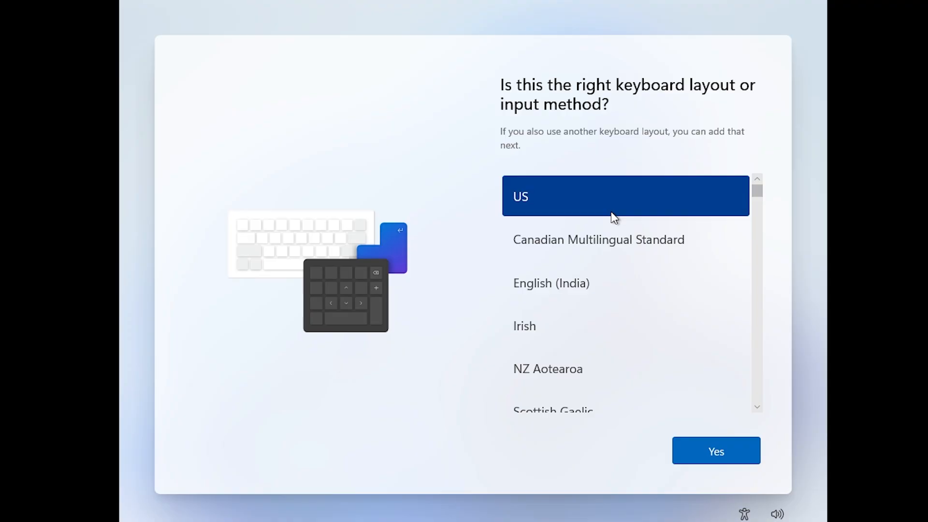
pyautogui.click(700, 441)
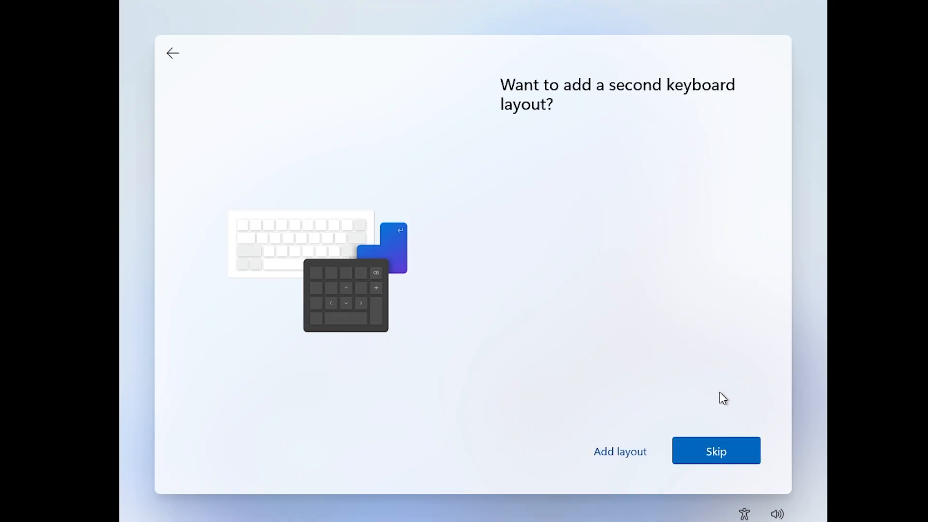
pyautogui.click(729, 447)
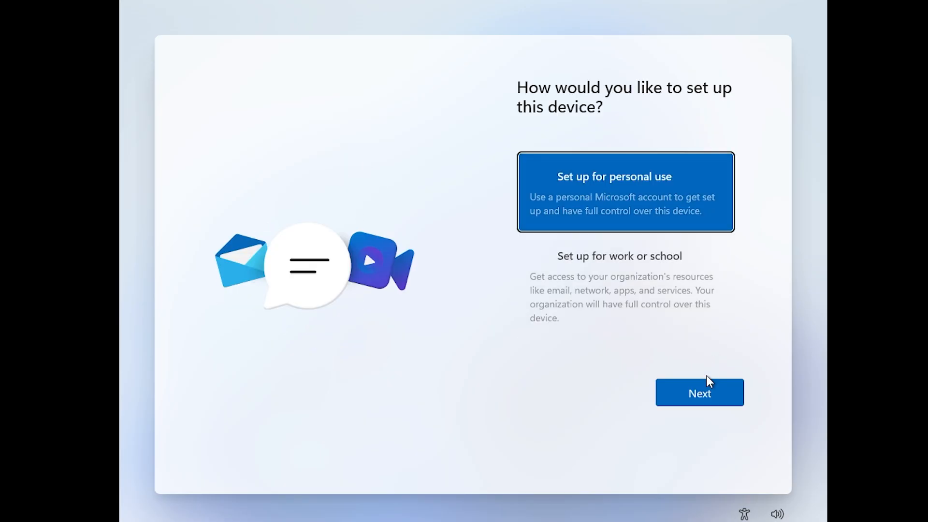
# Step: Set the device up for personal use and choose the limited experience instead of signing in with a Microsoft account
pyautogui.click(707, 381)
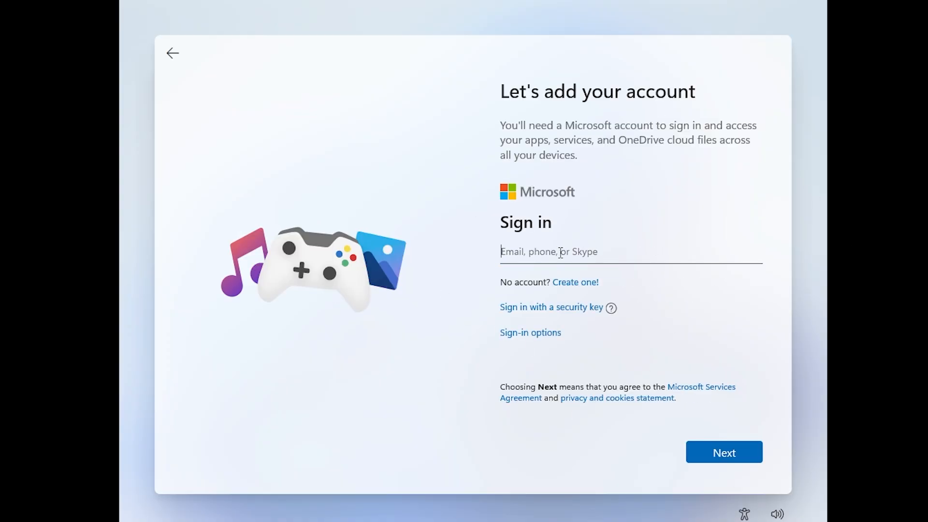
pyautogui.click(666, 255)
pyautogui.click(522, 335)
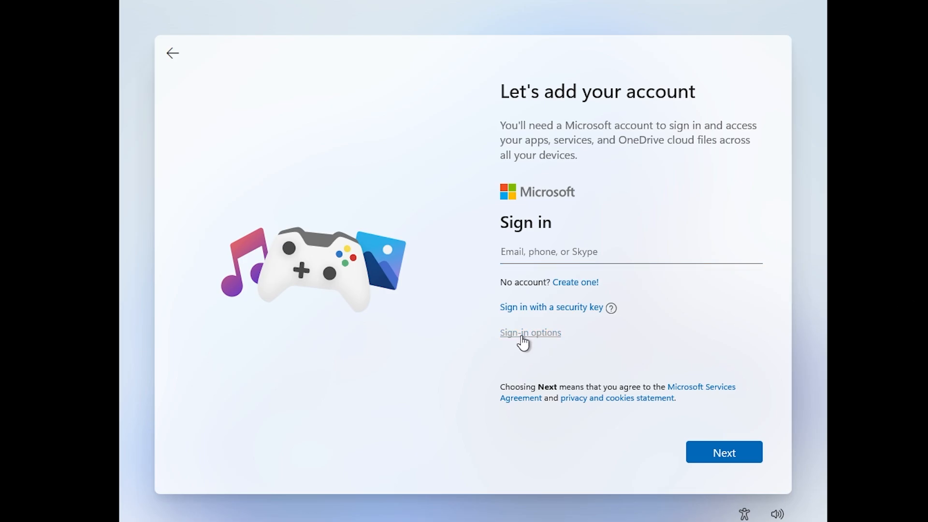
pyautogui.click(663, 318)
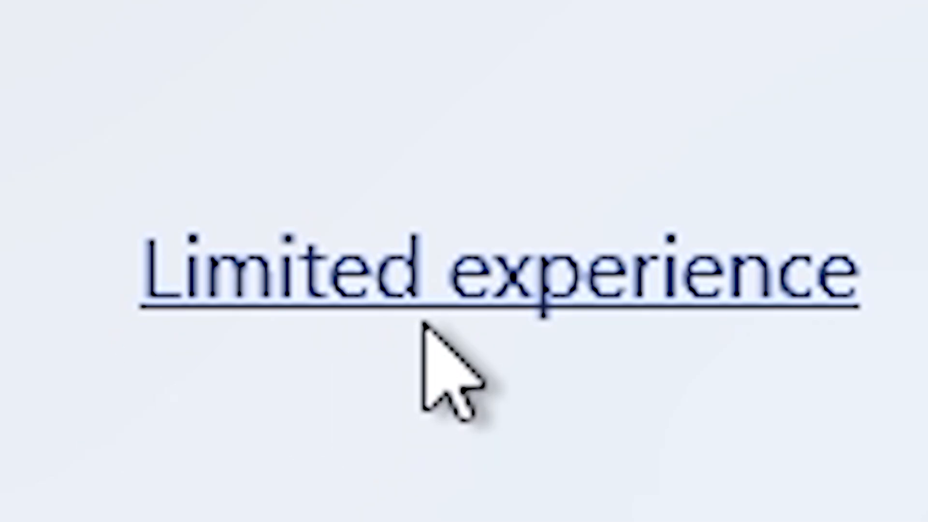
pyautogui.click(606, 456)
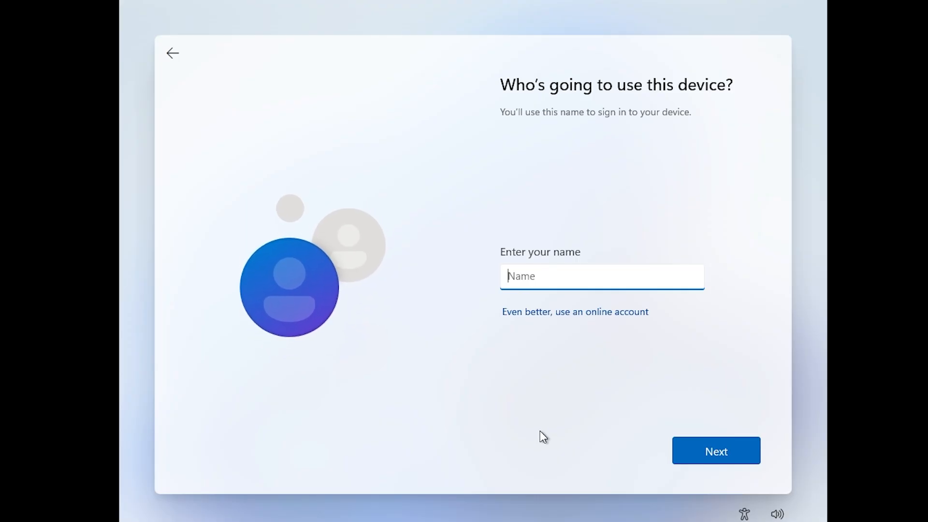
# Step: Enter the user's name for the local account and leave its password blank
pyautogui.write('Michael')
pyautogui.click(749, 459)
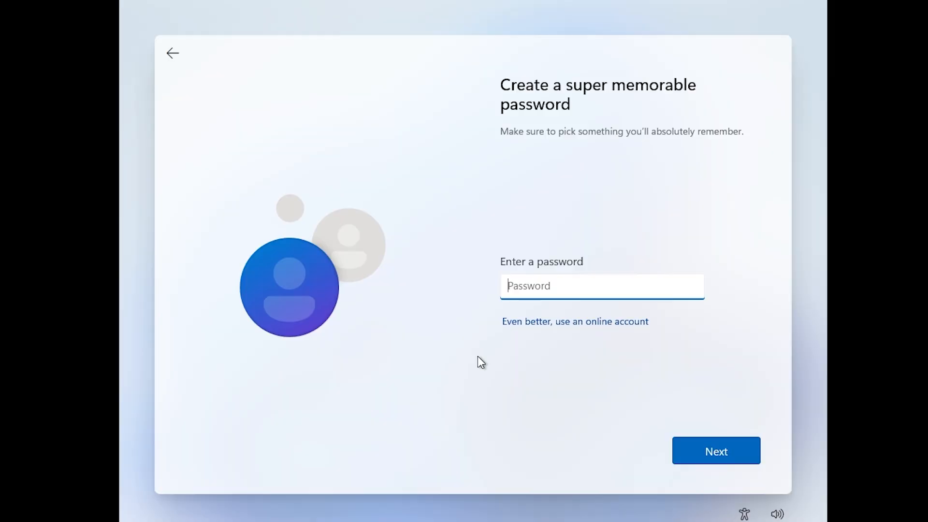
pyautogui.click(748, 460)
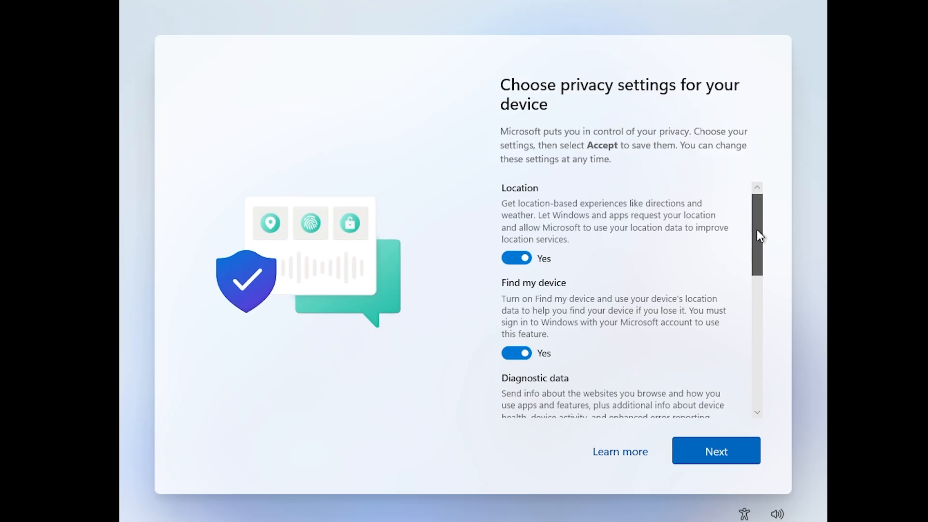
# Step: Turn off Location and Find my device, and limit Diagnostic data to Required only
pyautogui.moveTo(756, 234)
pyautogui.mouseDown()
pyautogui.moveTo(757, 332)
pyautogui.moveTo(761, 231)
pyautogui.mouseUp()
pyautogui.click(513, 261)
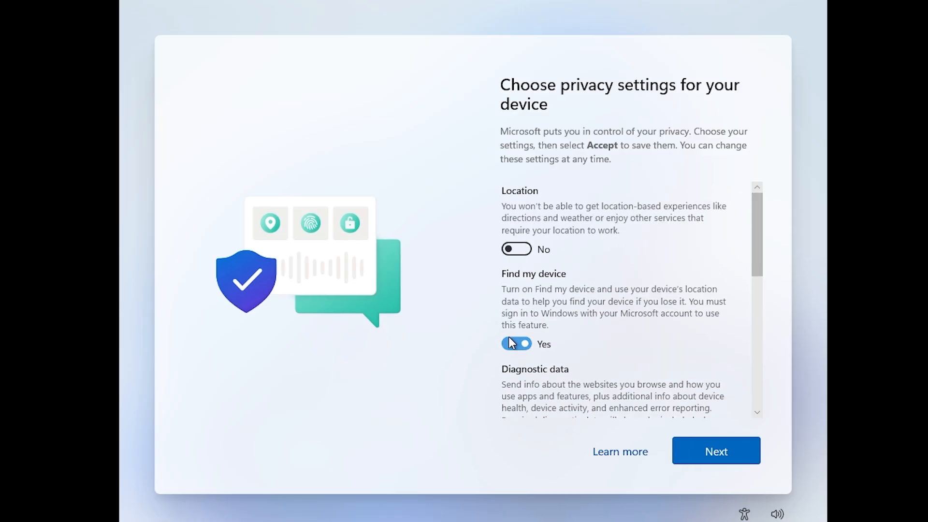
pyautogui.click(513, 346)
pyautogui.scroll(-2, 556, 329)
pyautogui.click(516, 356)
# Step: Turn off Inking & typing, Tailored experiences and Advertising ID, and accept the privacy settings
pyautogui.scroll(-2, 512, 363)
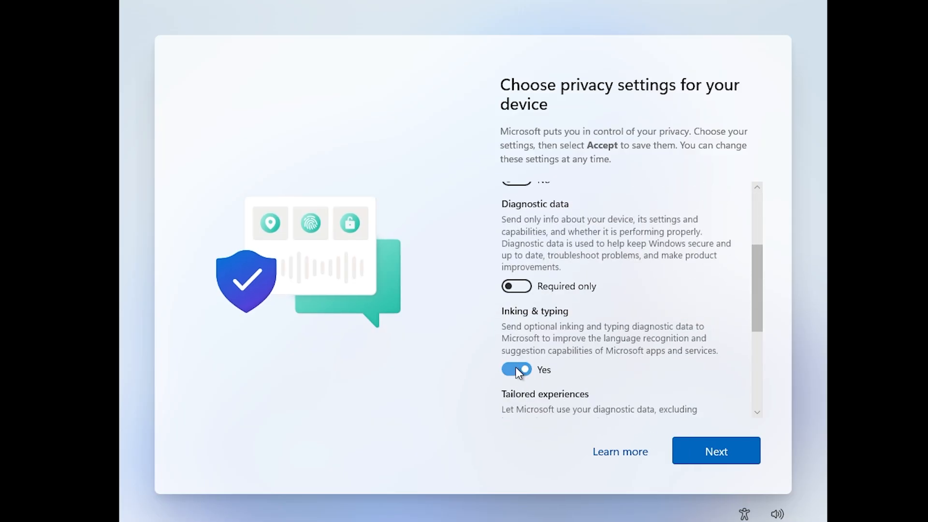
pyautogui.click(514, 368)
pyautogui.scroll(-2, 514, 368)
pyautogui.click(516, 393)
pyautogui.scroll(-2, 556, 382)
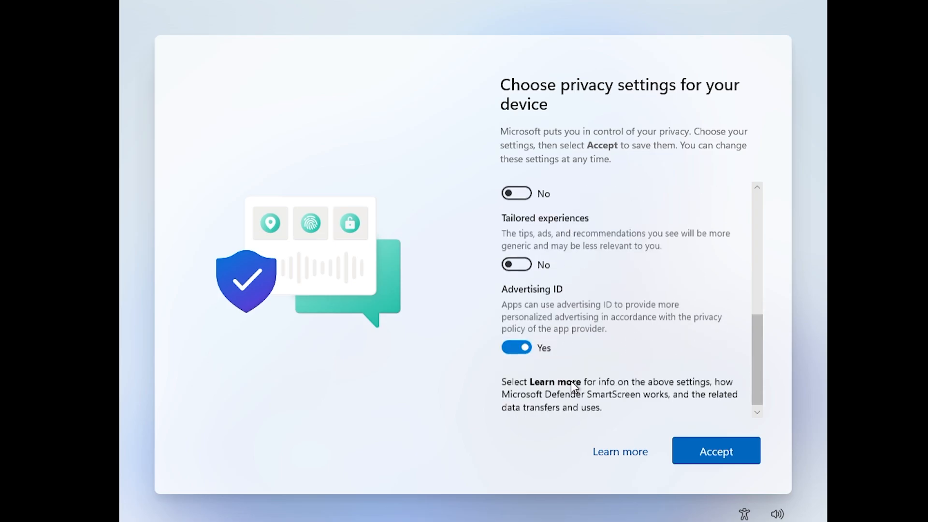
pyautogui.click(515, 342)
pyautogui.scroll(3, 623, 290)
pyautogui.scroll(-3, 616, 232)
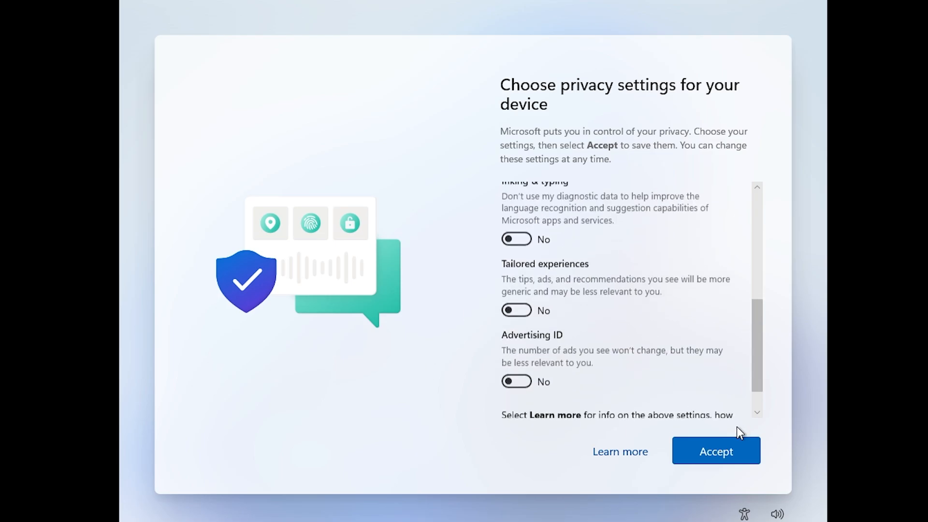
pyautogui.click(715, 450)
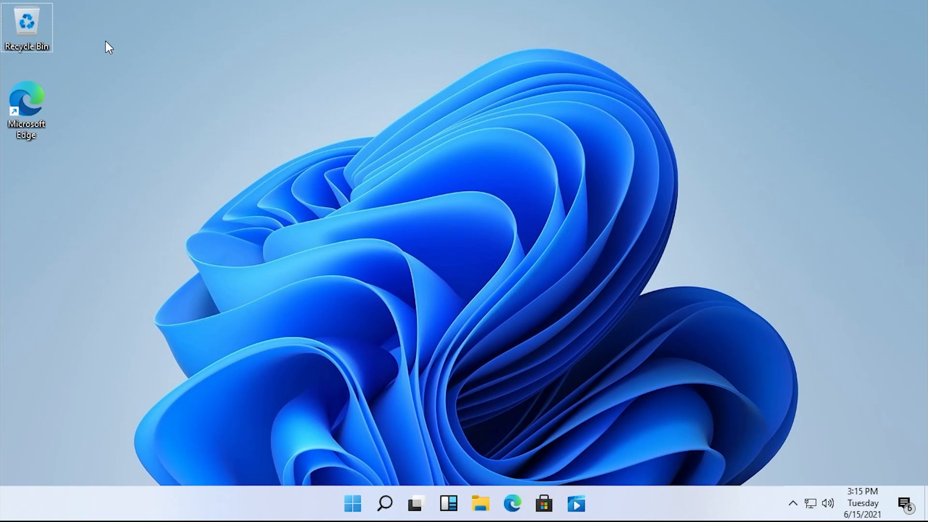
pyautogui.moveTo(92, 26); pyautogui.dragTo(899, 471)
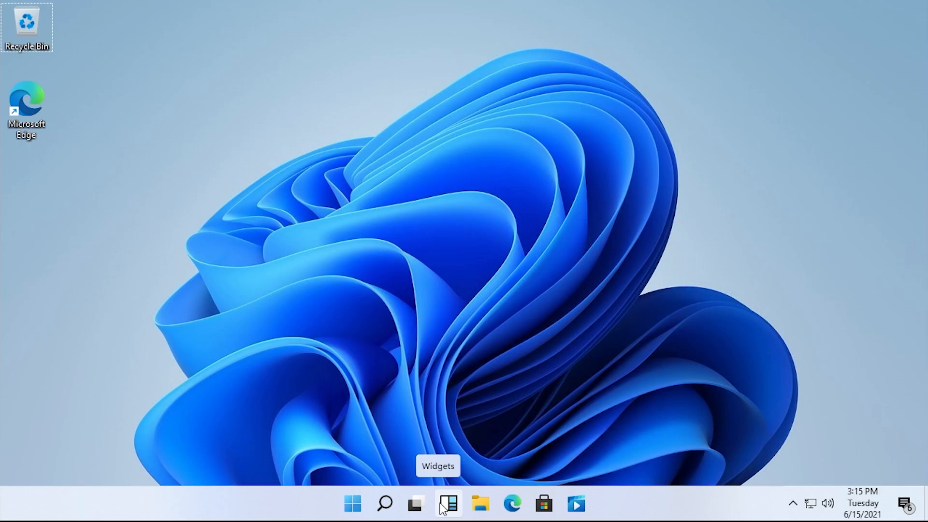
# Step: Open the Start menu and look through both pages of pinned apps
pyautogui.click(355, 505)
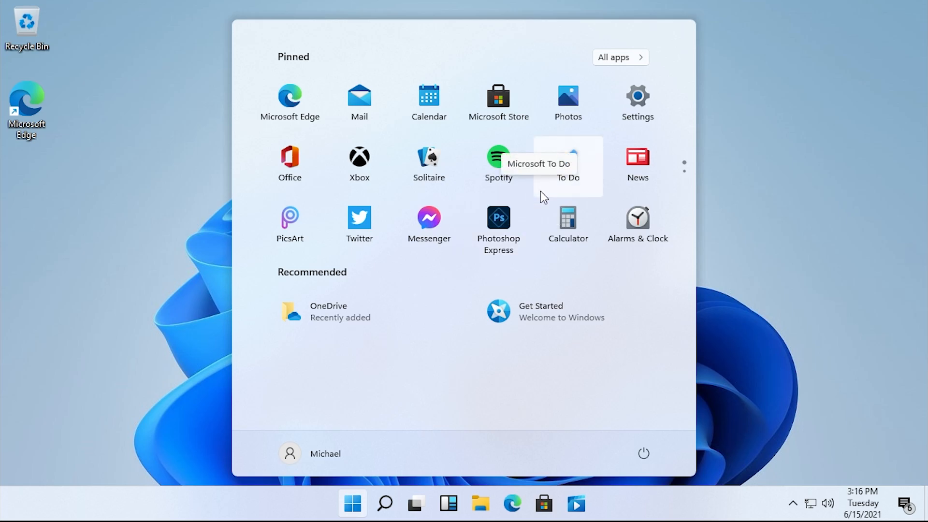
pyautogui.scroll(-1, 541, 191)
pyautogui.scroll(1, 540, 196)
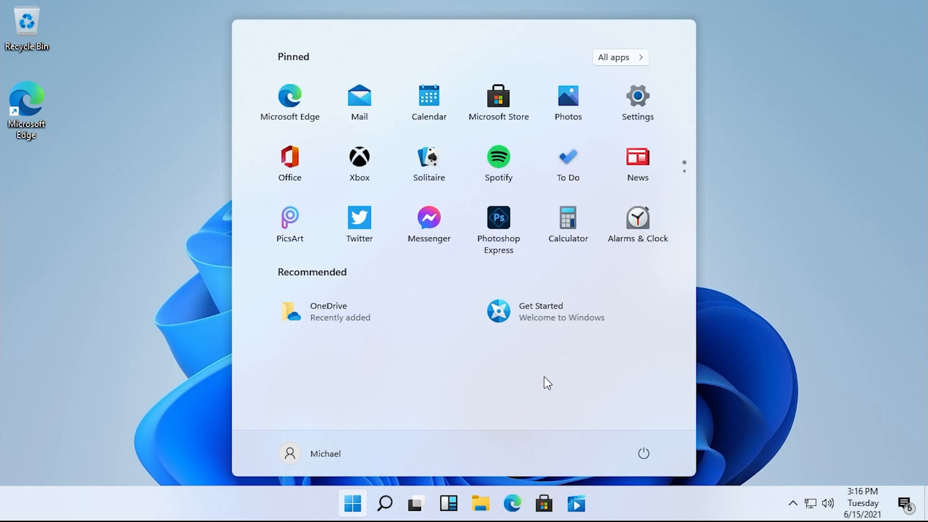
# Step: Uninstall the pinned Spotify and Adobe Photoshop Express apps from the Start menu
pyautogui.rightClick(497, 177)
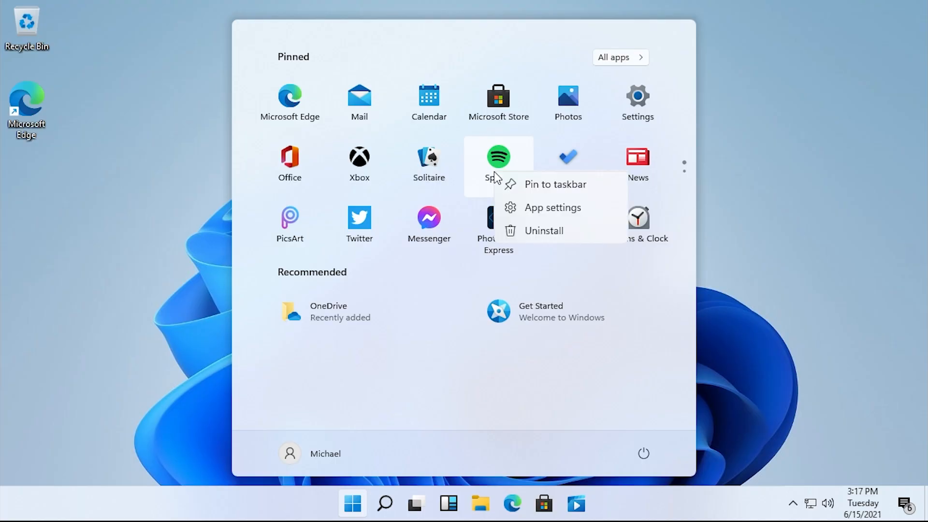
pyautogui.click(539, 304)
pyautogui.click(542, 255)
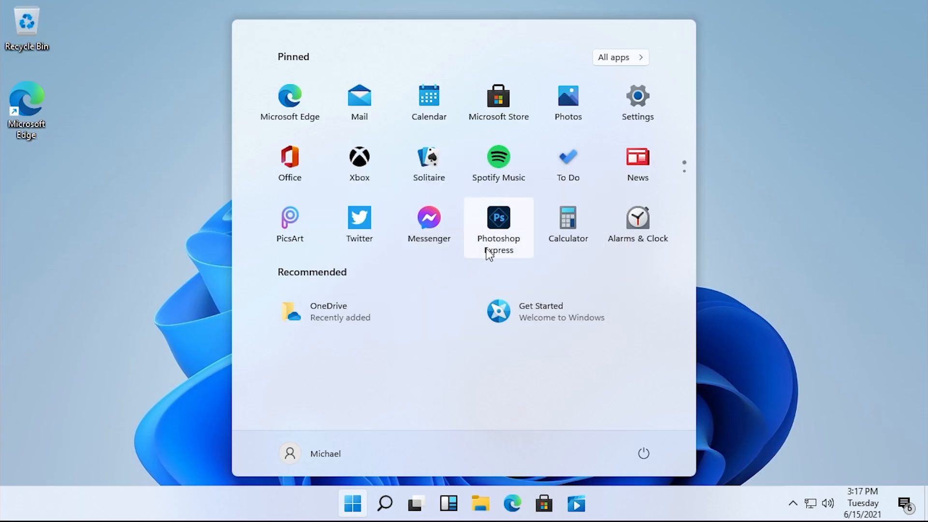
pyautogui.rightClick(448, 228)
pyautogui.click(493, 343)
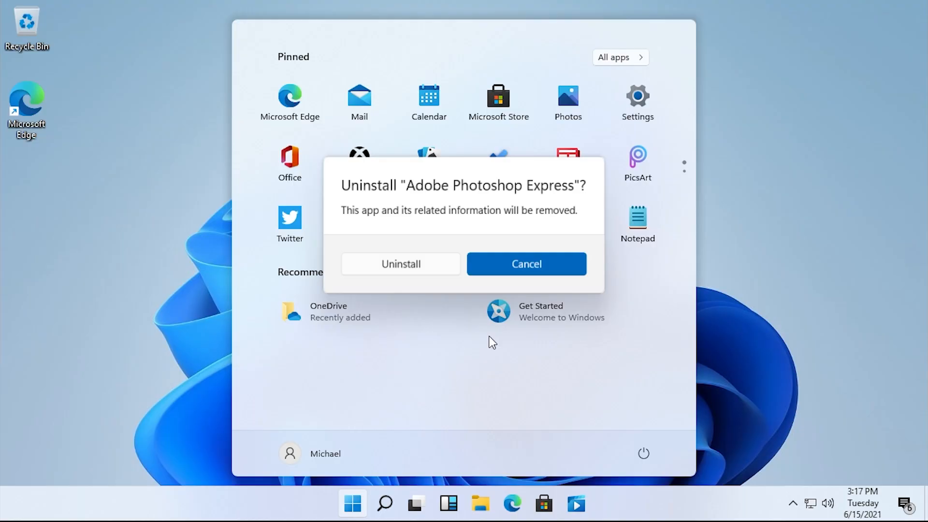
pyautogui.click(408, 269)
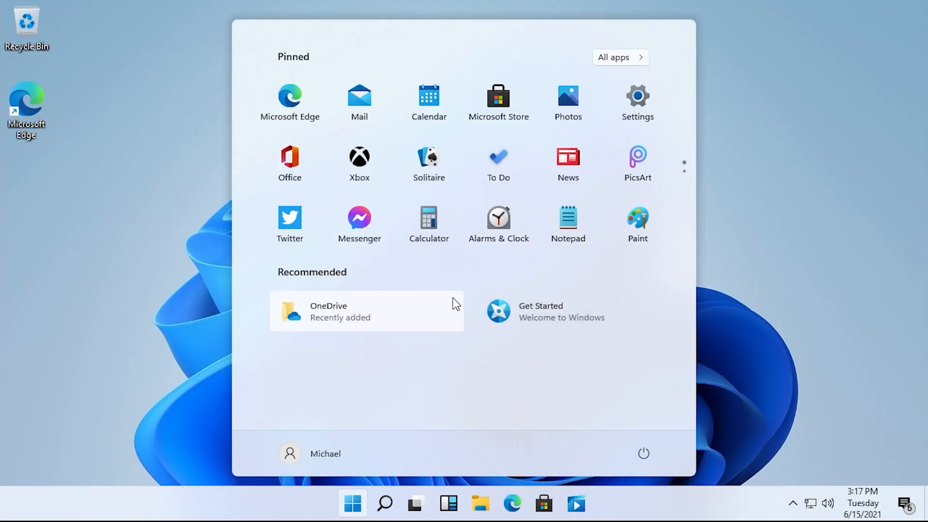
# Step: Install PicsArt from its pinned Start entry and launch it from the Microsoft Store notification
pyautogui.click(645, 165)
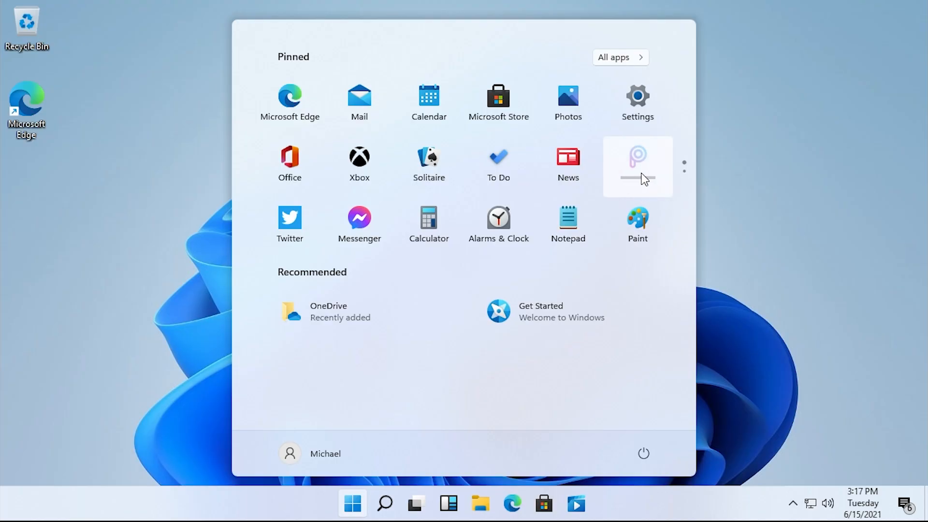
pyautogui.press('Escape')
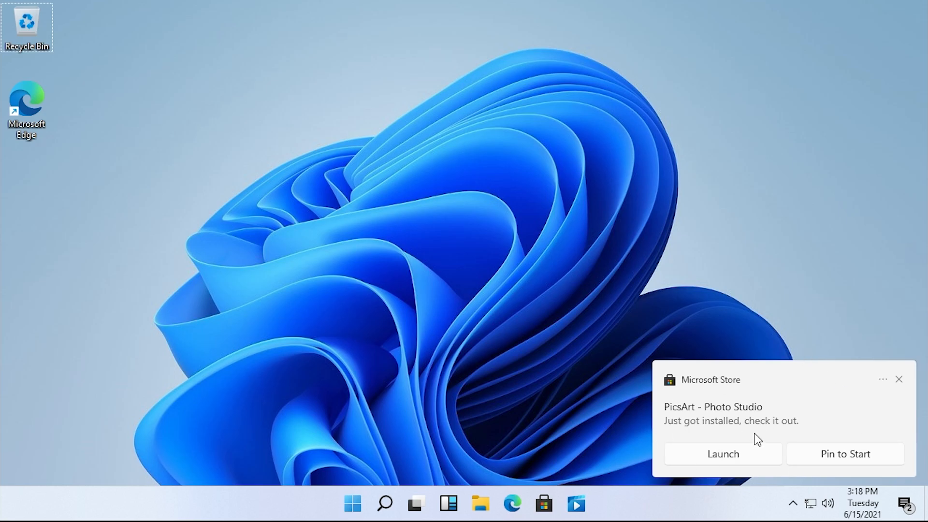
pyautogui.click(736, 456)
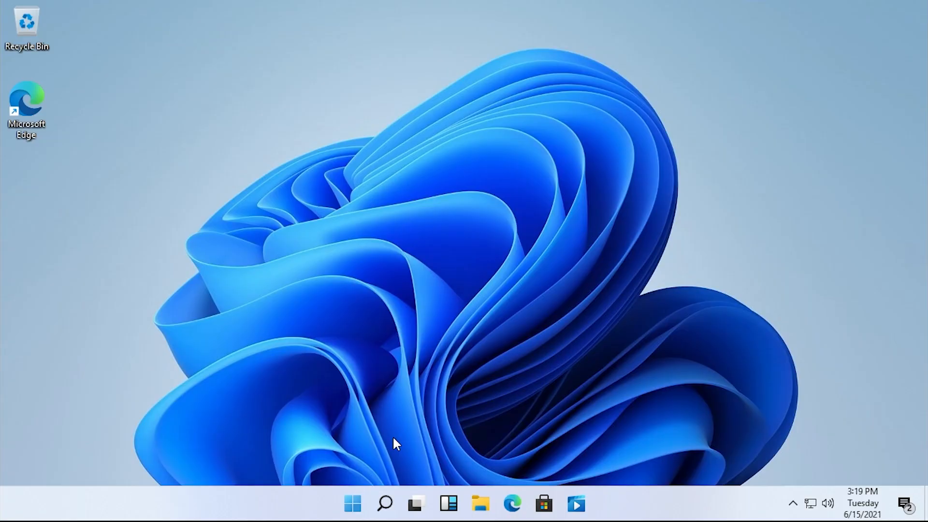
# Step: Launch the pinned Alarms & Clock and Microsoft To Do apps from the Start menu
pyautogui.click(353, 504)
pyautogui.click(498, 222)
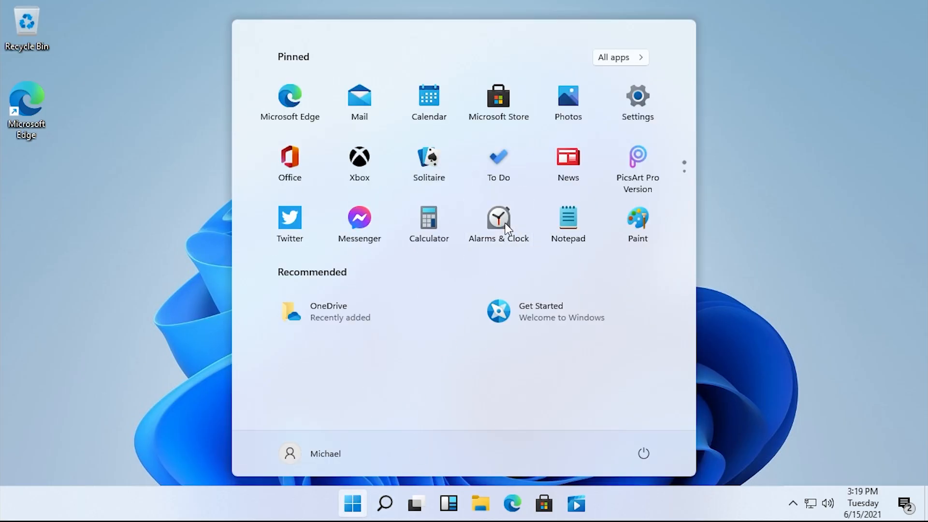
pyautogui.click(337, 504)
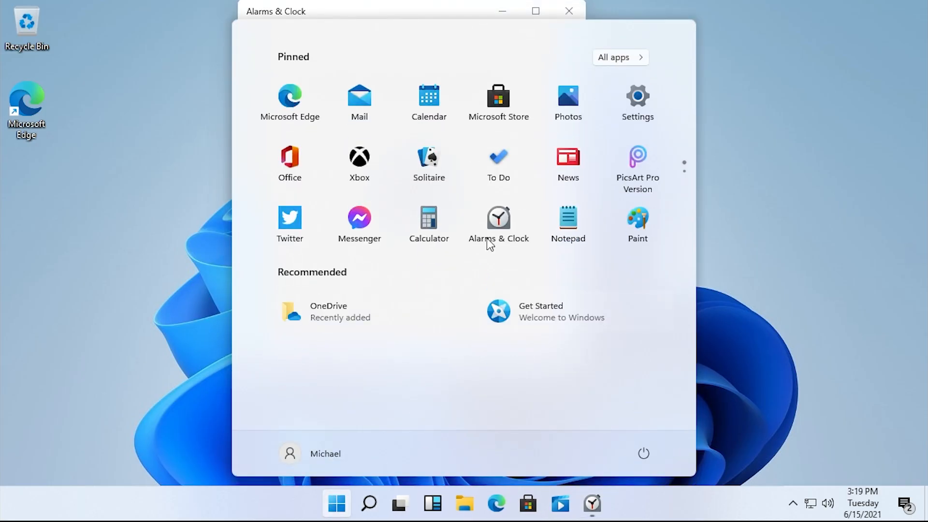
pyautogui.click(501, 175)
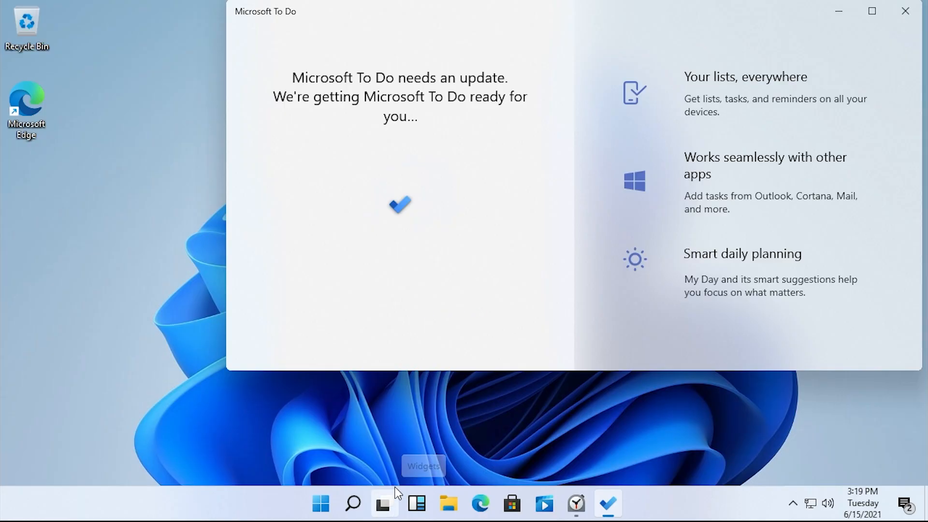
pyautogui.click(321, 504)
pyautogui.click(196, 431)
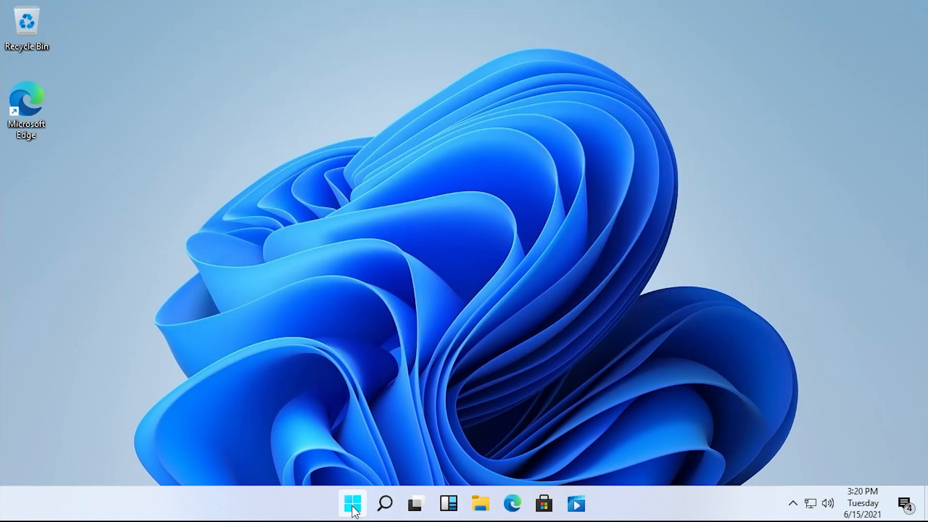
pyautogui.click(352, 504)
pyautogui.press('Escape')
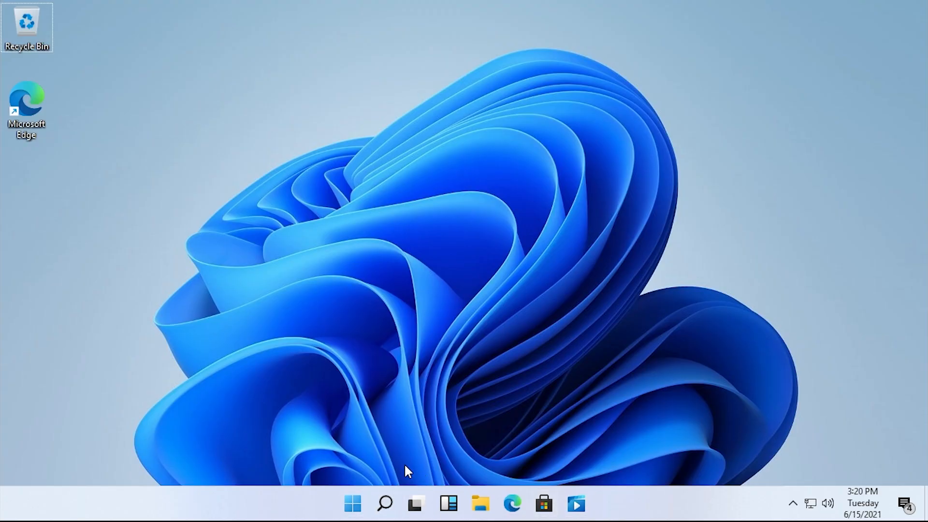
# Step: Open the taskbar settings to examine the alignment and button options, and close Settings
pyautogui.rightClick(324, 506)
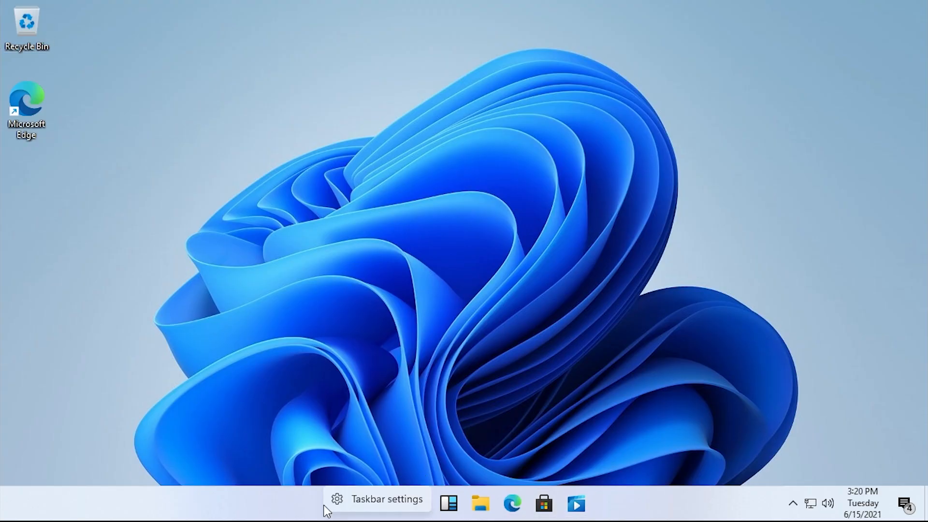
pyautogui.click(342, 503)
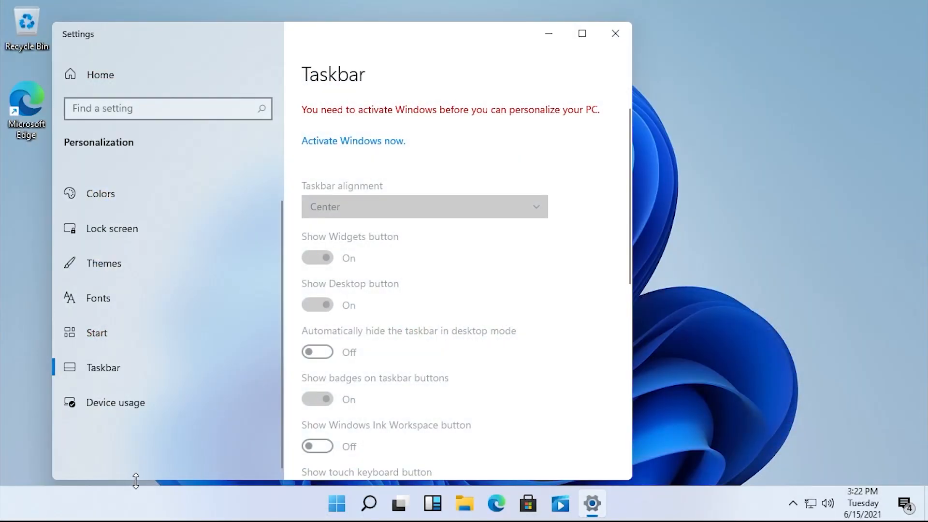
pyautogui.hotkey('alt', 'F4')
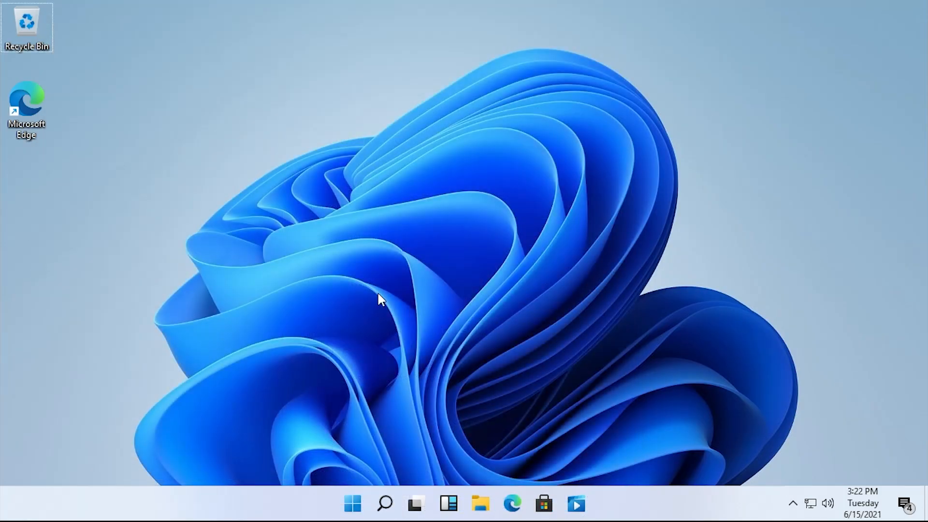
# Step: Examine the Start menu's pinned app pages and the All apps list, and return to the pinned apps
pyautogui.click(360, 503)
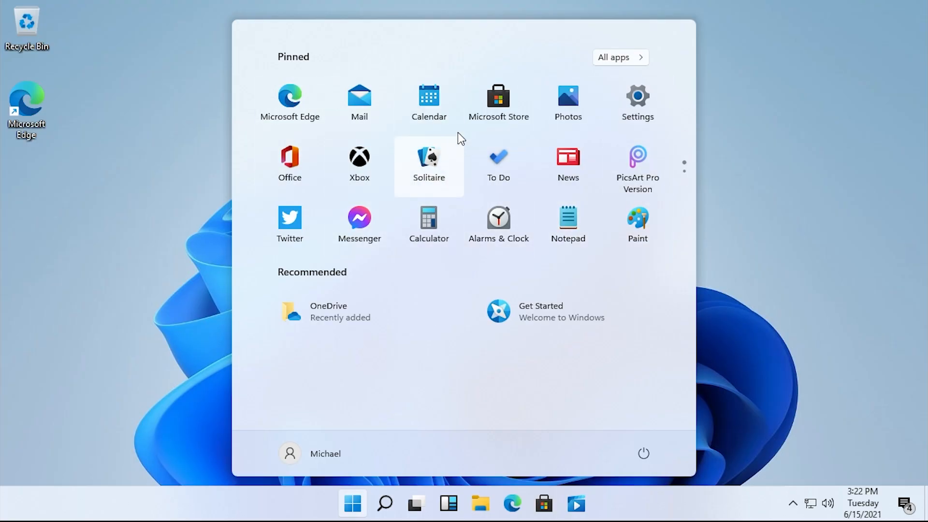
pyautogui.scroll(-1, 464, 136)
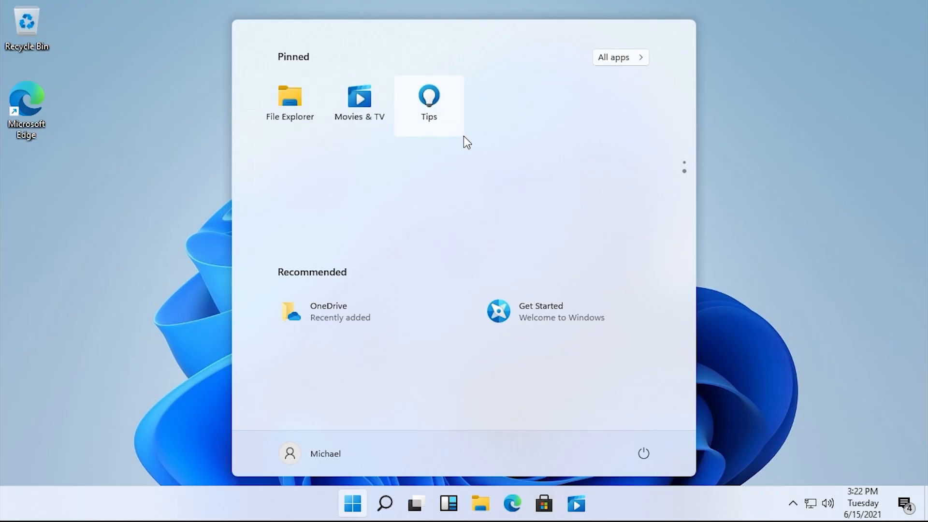
pyautogui.scroll(1, 481, 227)
pyautogui.click(641, 59)
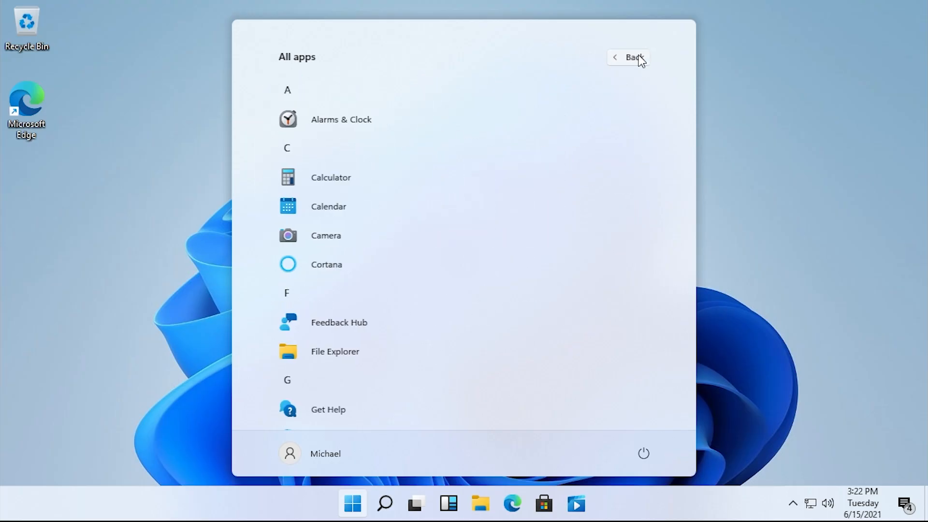
pyautogui.moveTo(693, 108)
pyautogui.mouseDown()
pyautogui.moveTo(698, 372)
pyautogui.moveTo(723, 167)
pyautogui.moveTo(711, 153)
pyautogui.moveTo(692, 409)
pyautogui.moveTo(698, 108)
pyautogui.mouseUp()
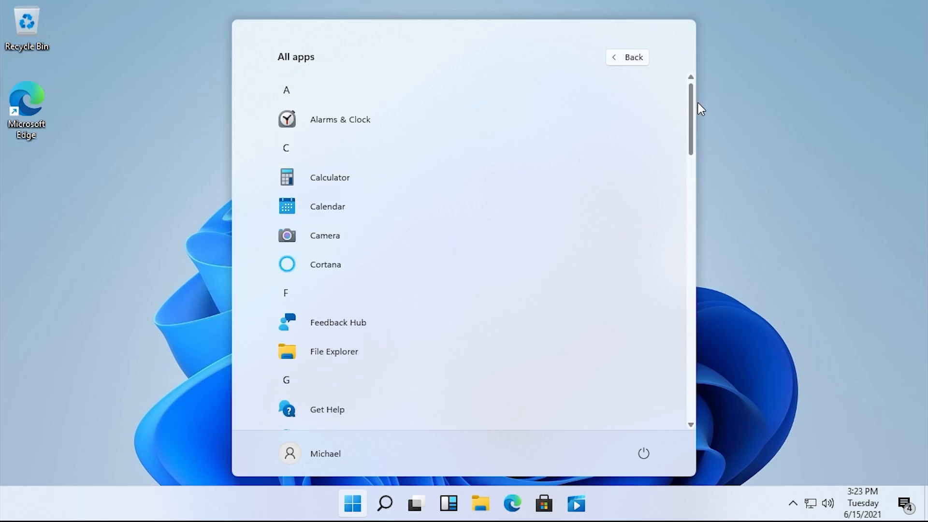
pyautogui.click(623, 64)
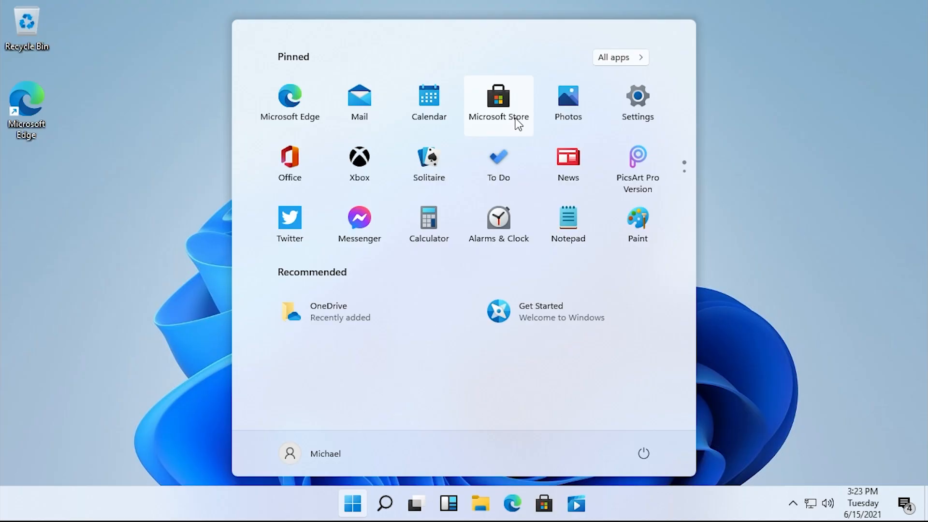
pyautogui.scroll(-1, 555, 170)
pyautogui.scroll(1, 656, 142)
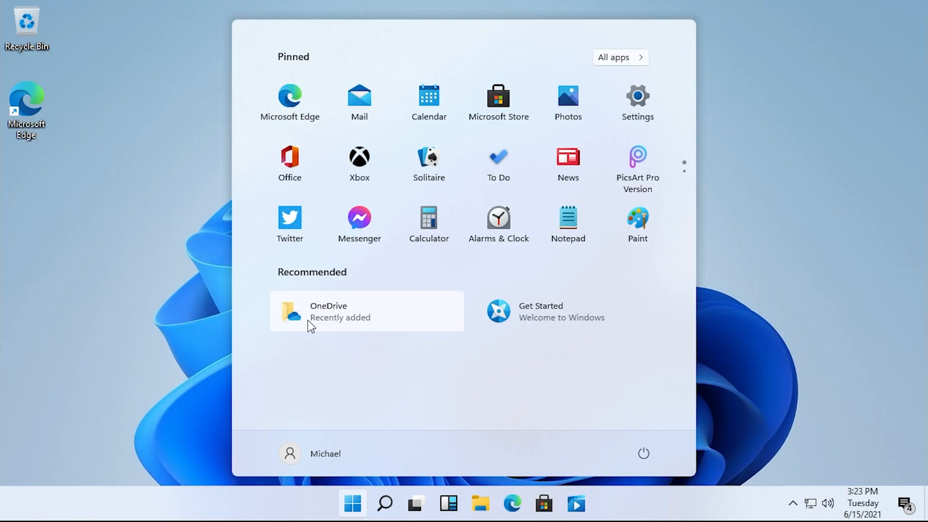
# Step: Open the recommended Get Started app, look across its Welcome page, and leave the Start menu closed
pyautogui.click(577, 321)
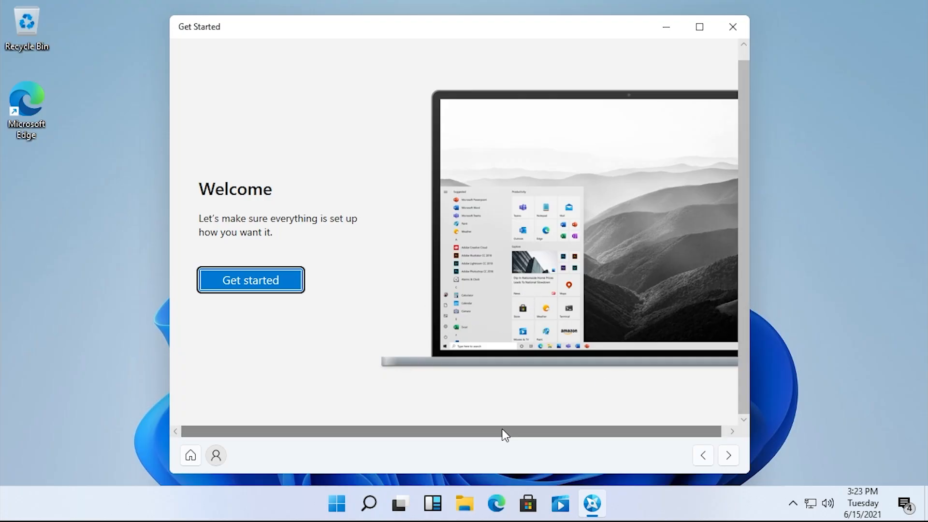
pyautogui.moveTo(502, 431); pyautogui.dragTo(602, 432)
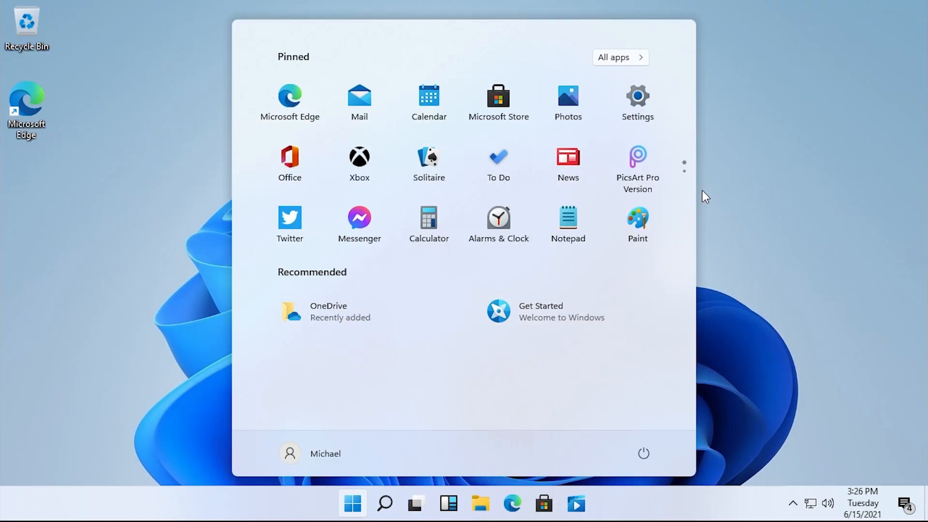
pyautogui.press('super')
# Step: Open File Explorer and test box selection on the frequent folders in Quick access, clearing the selection
pyautogui.press('super+e')
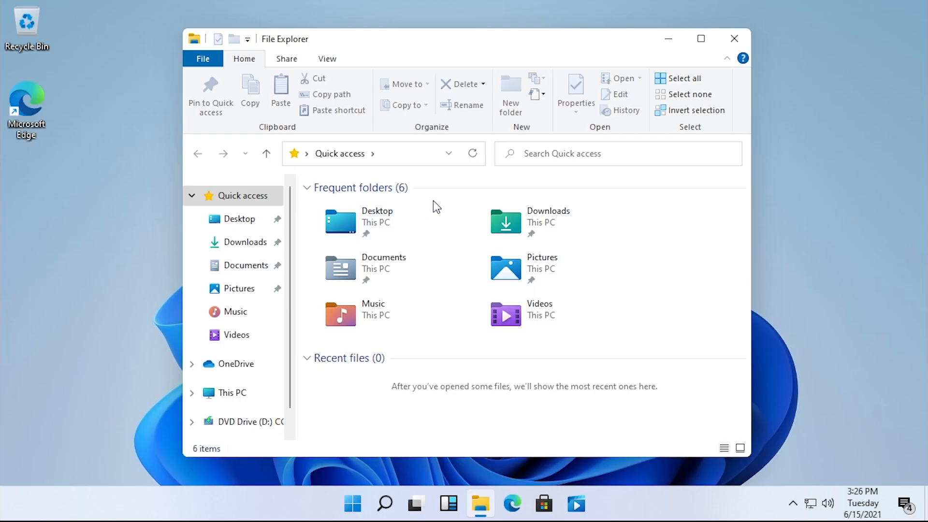
pyautogui.moveTo(687, 332); pyautogui.dragTo(427, 225)
pyautogui.click(469, 271)
pyautogui.moveTo(655, 335); pyautogui.dragTo(315, 208)
pyautogui.click(678, 272)
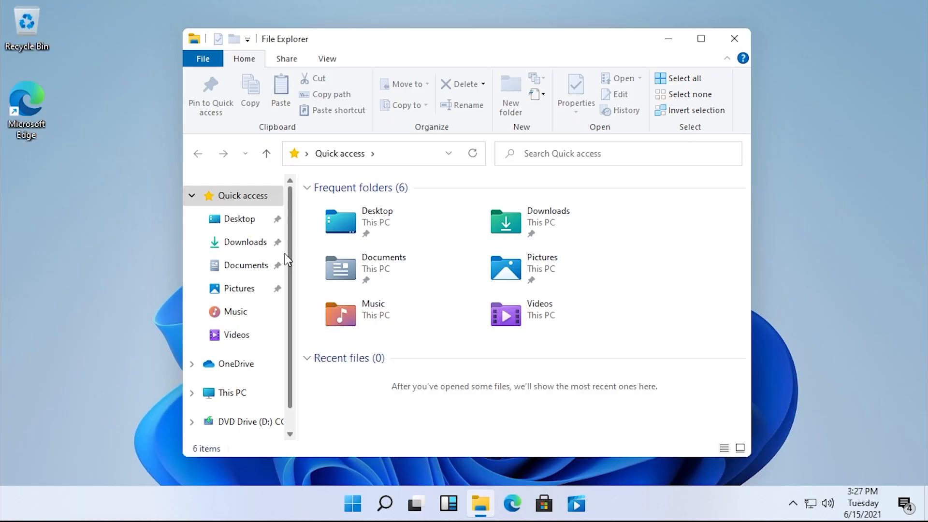
# Step: Go to This PC, test box selection on its contents, and open Local Disk (C:)
pyautogui.click(249, 392)
pyautogui.moveTo(686, 330); pyautogui.dragTo(304, 198)
pyautogui.click(624, 280)
pyautogui.doubleClick(318, 369)
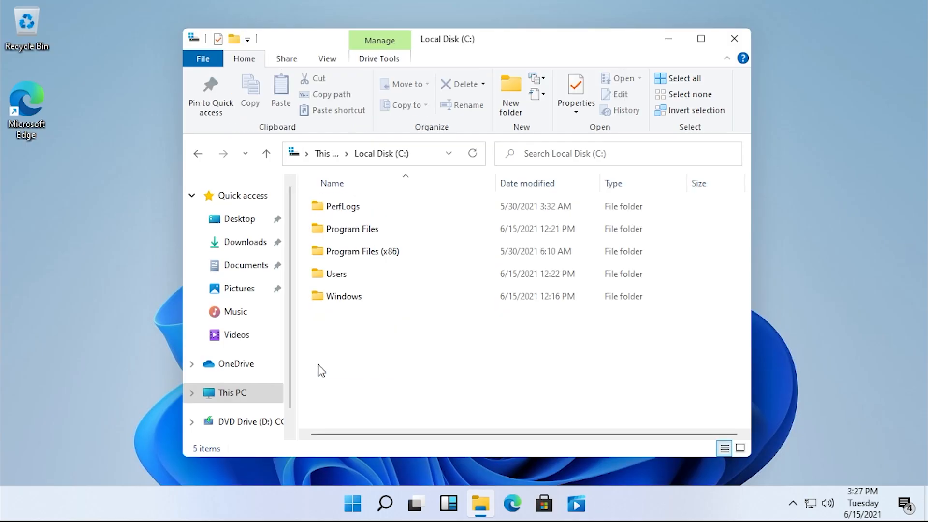
# Step: Show the View options for Local Disk (C:) and test box selection on its folders, clearing the selection
pyautogui.moveTo(350, 354); pyautogui.dragTo(368, 201)
pyautogui.click(381, 344)
pyautogui.click(327, 59)
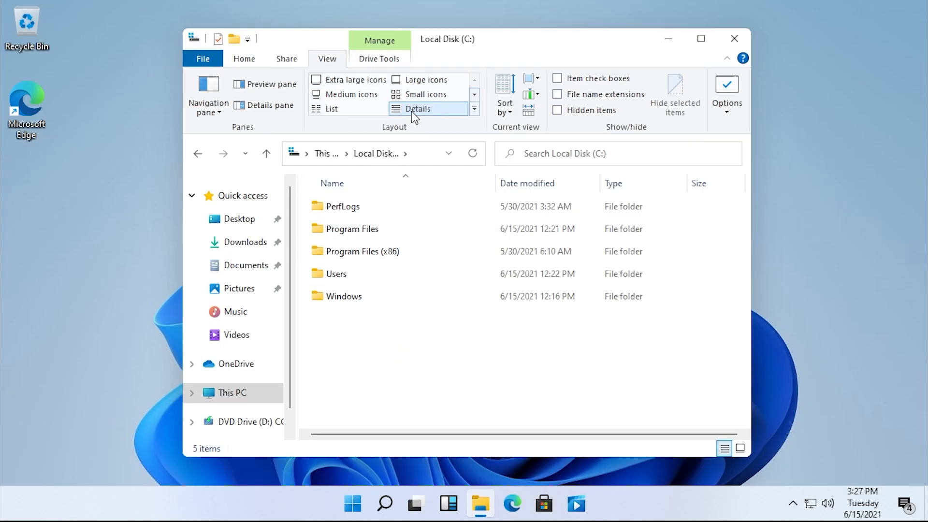
pyautogui.moveTo(372, 358); pyautogui.dragTo(300, 177)
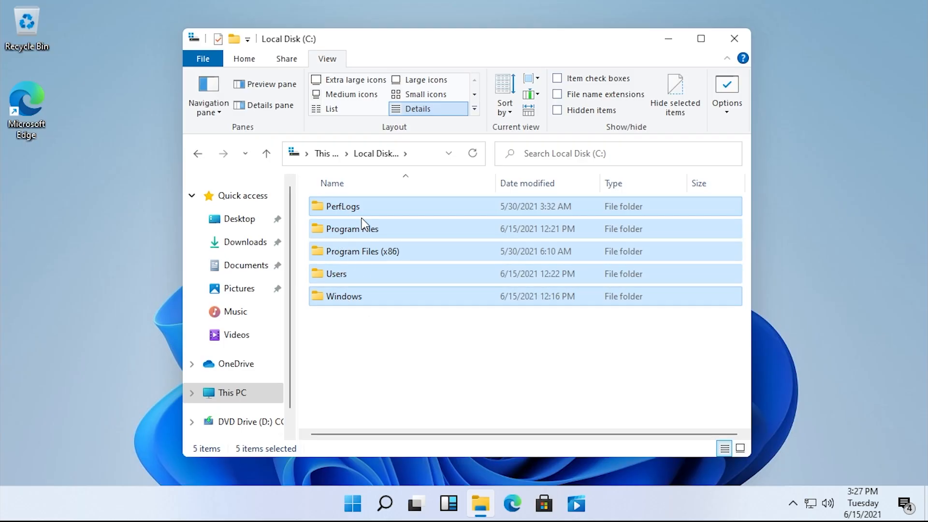
pyautogui.click(415, 366)
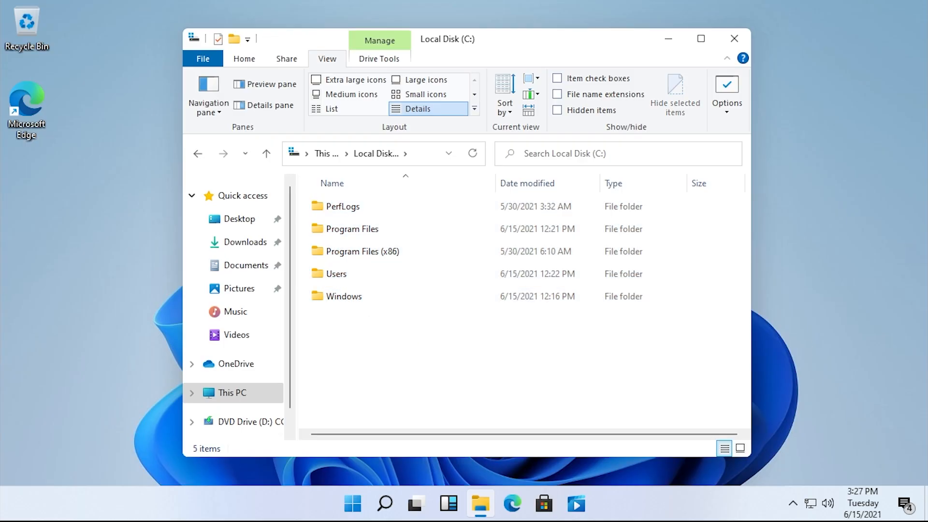
# Step: Bring the Games (G:) Explorer window alongside for a visual comparison and move it off screen again
pyautogui.moveTo(927, 194); pyautogui.dragTo(255, 52)
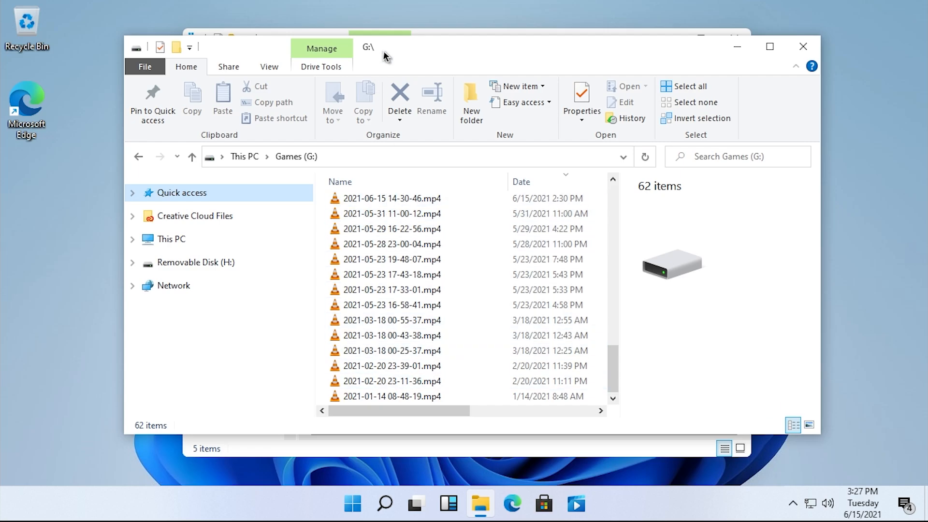
pyautogui.moveTo(384, 51); pyautogui.dragTo(927, 208)
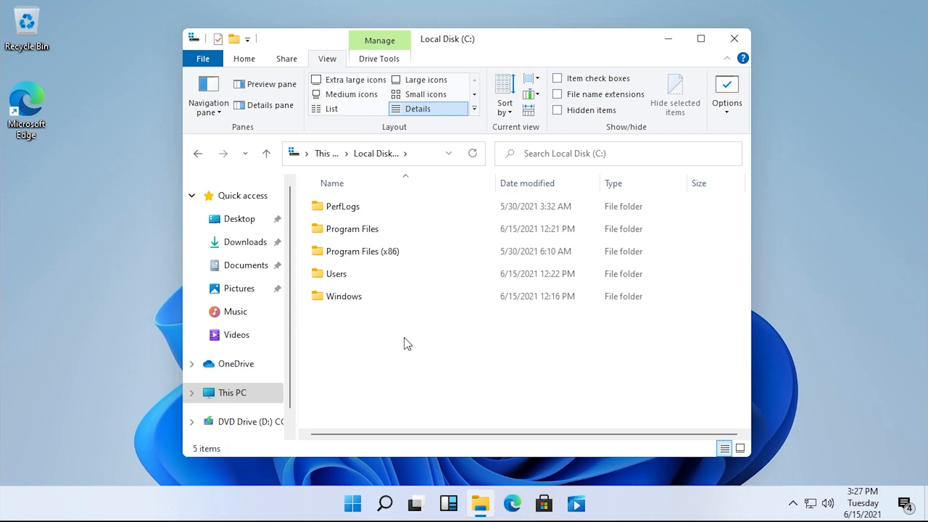
# Step: Open the Program Files (x86) folder and maximize the File Explorer window
pyautogui.doubleClick(348, 251)
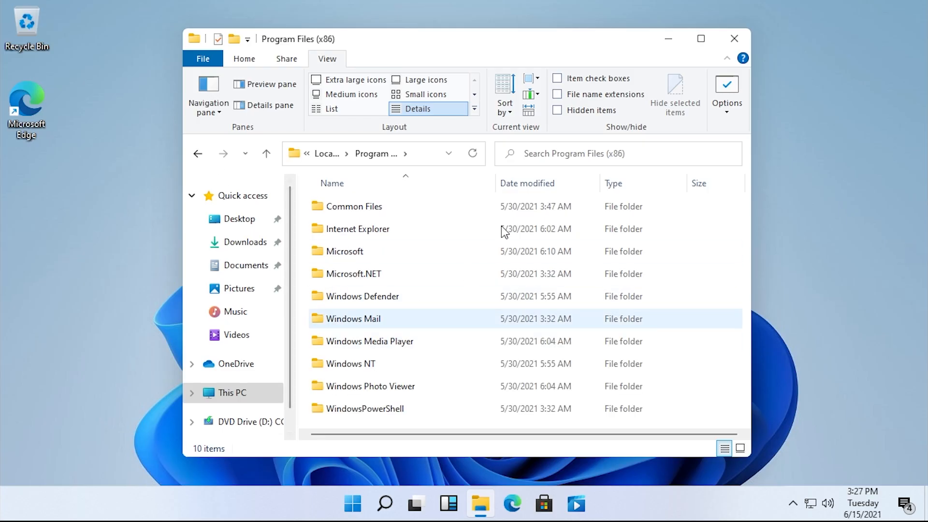
pyautogui.click(696, 39)
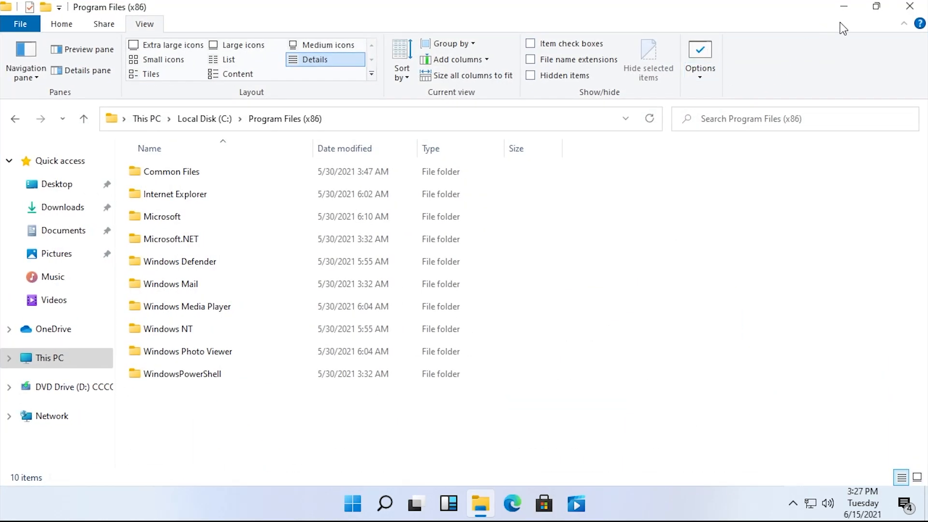
# Step: Toggle the Program Files (x86) File Explorer window repeatedly between restored and maximized size to watch the window animation
pyautogui.click(877, 7)
pyautogui.click(675, 41)
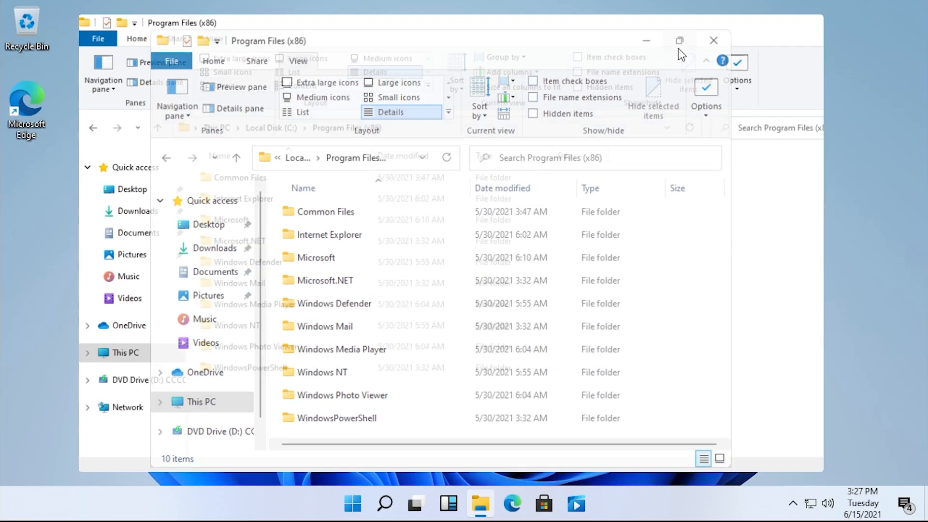
pyautogui.click(879, 9)
pyautogui.moveTo(506, 52); pyautogui.dragTo(547, 47)
pyautogui.click(721, 39)
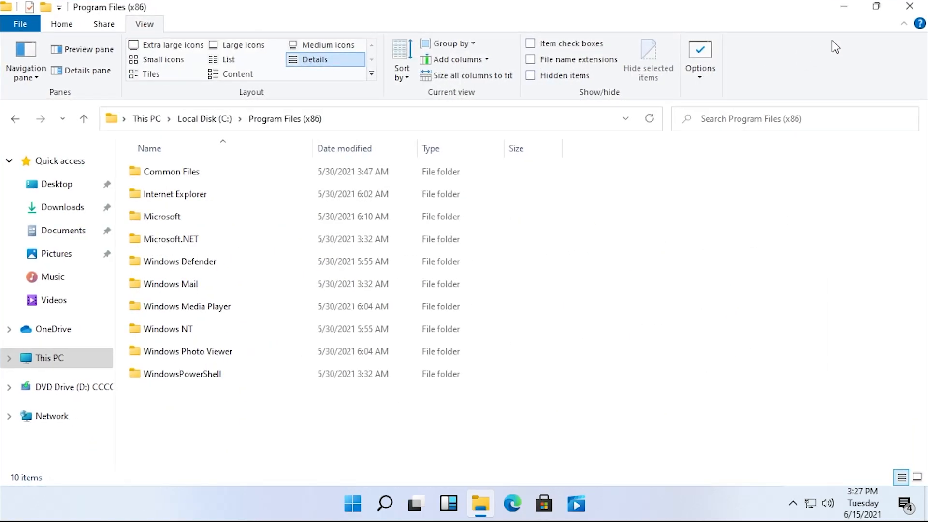
pyautogui.click(877, 11)
# Step: Minimize the Program Files (x86) File Explorer window, bring it back from the taskbar and close it
pyautogui.click(692, 43)
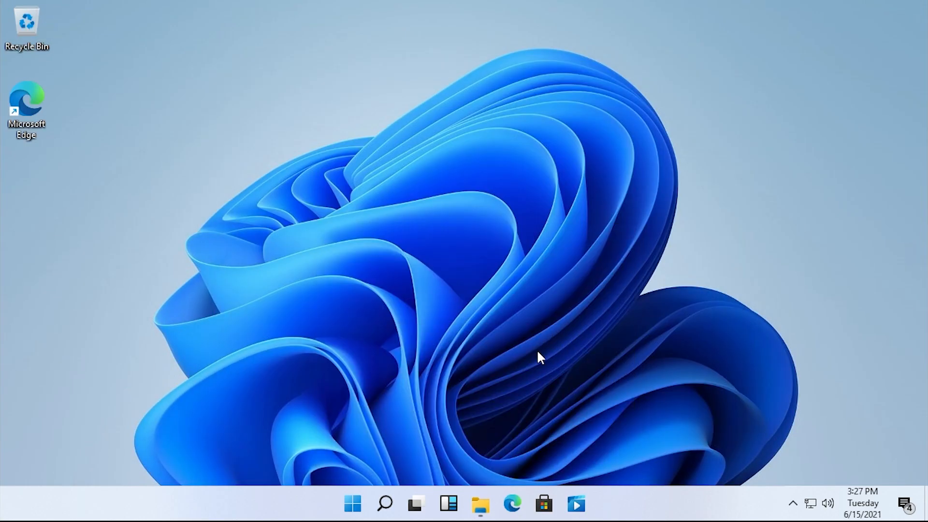
pyautogui.click(480, 504)
pyautogui.click(749, 42)
# Step: Open and dismiss the Run dialog twice to watch its opening and closing animation
pyautogui.press('super+r')
pyautogui.press('Escape')
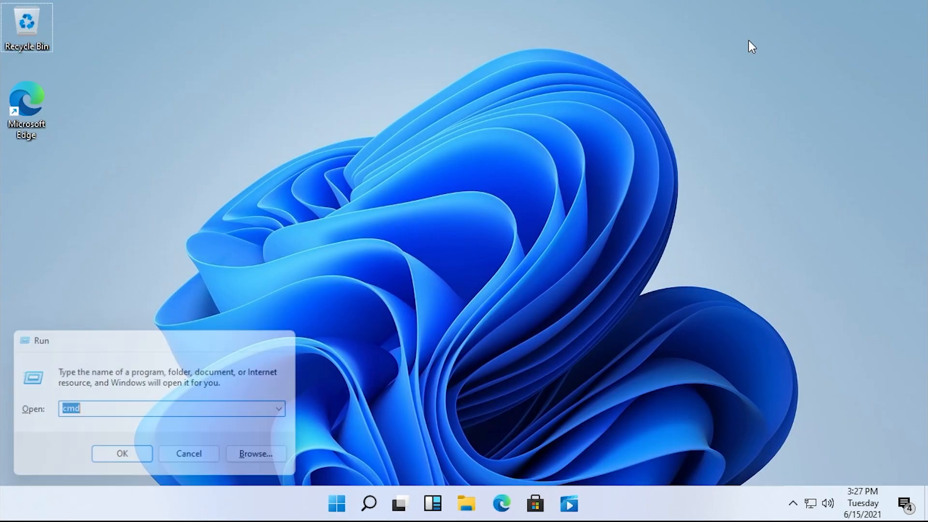
pyautogui.press('super+r')
pyautogui.press('Escape')
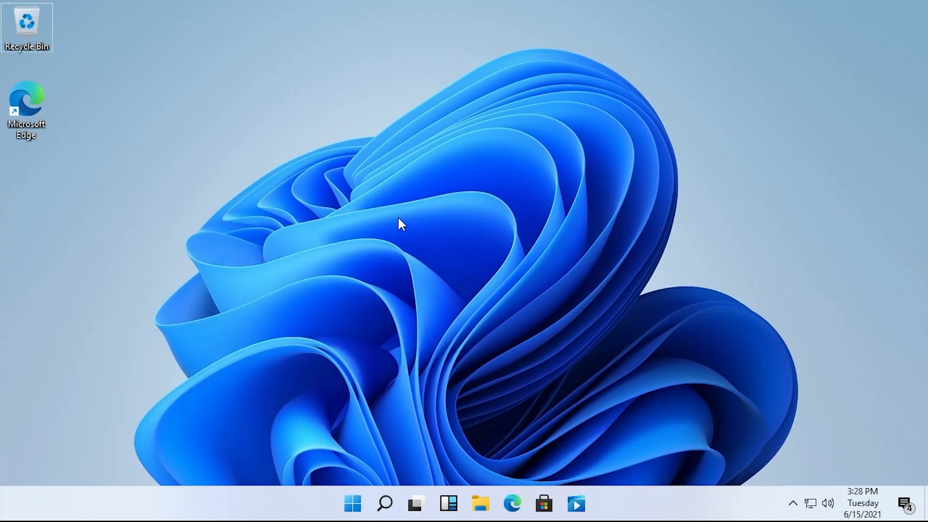
# Step: Run winver from the Run dialog and move the About Windows window to the middle of the desktop
pyautogui.press('super+r')
pyautogui.write('winver')
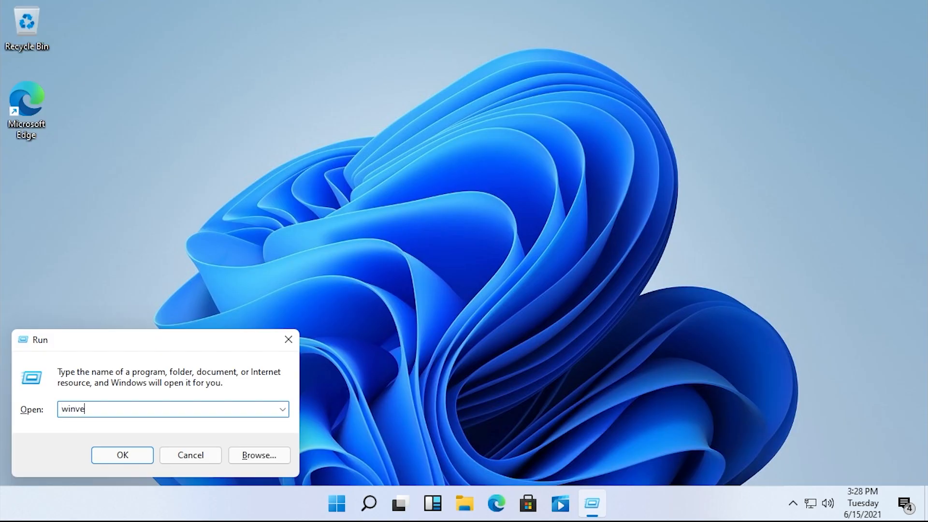
pyautogui.press('Return')
pyautogui.moveTo(184, 38); pyautogui.dragTo(421, 128)
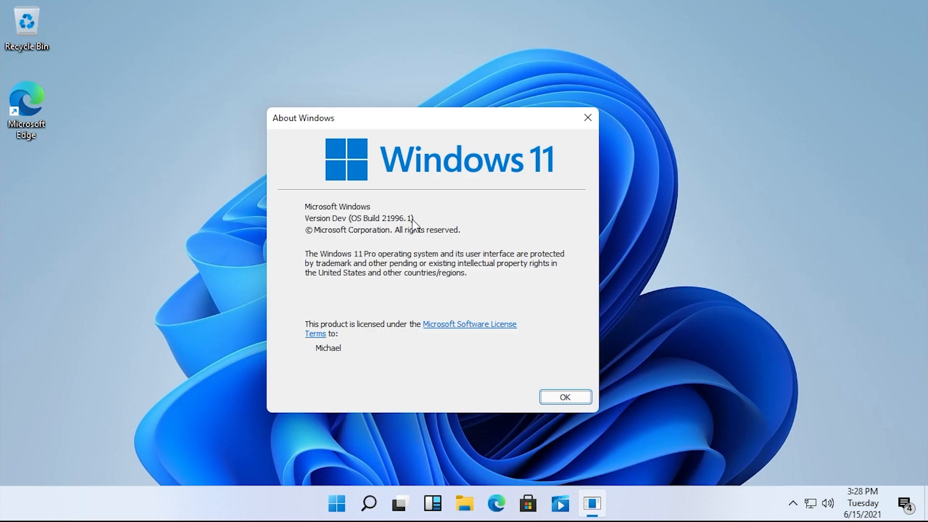
# Step: Run cmd from the Run dialog and move the Command Prompt window so its version line can be compared with About Windows
pyautogui.press('super+r')
pyautogui.write('c')
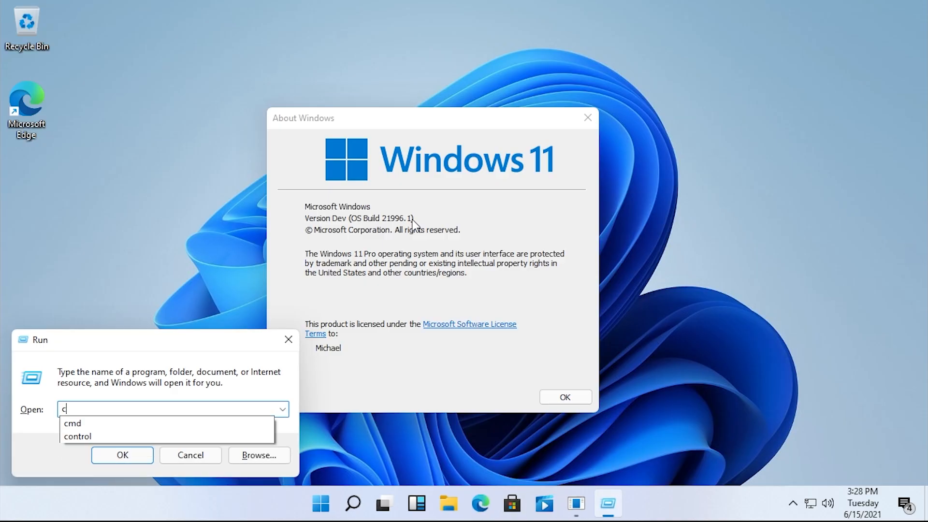
pyautogui.write('md')
pyautogui.press('Return')
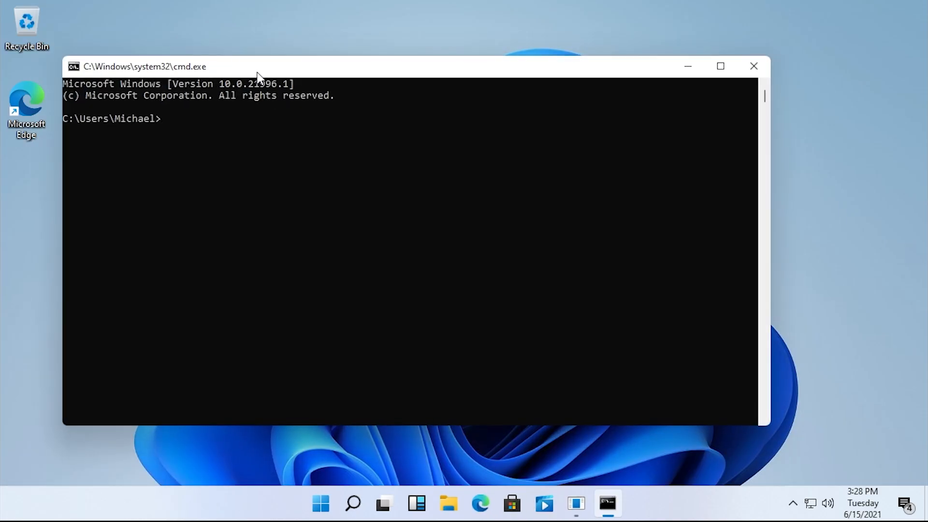
pyautogui.moveTo(258, 72); pyautogui.dragTo(440, 216)
# Step: Highlight the 10.0 part of the Windows version number in the Command Prompt header
pyautogui.click(445, 216)
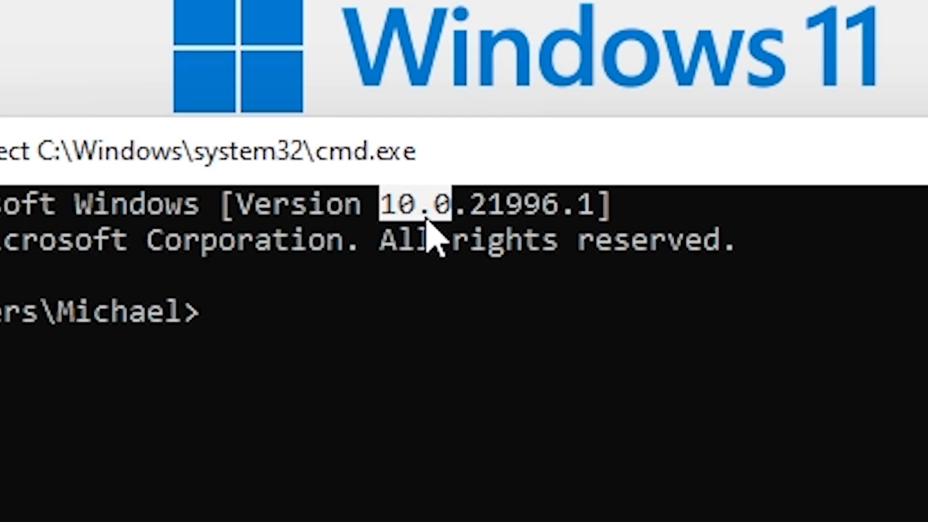
pyautogui.click(423, 216)
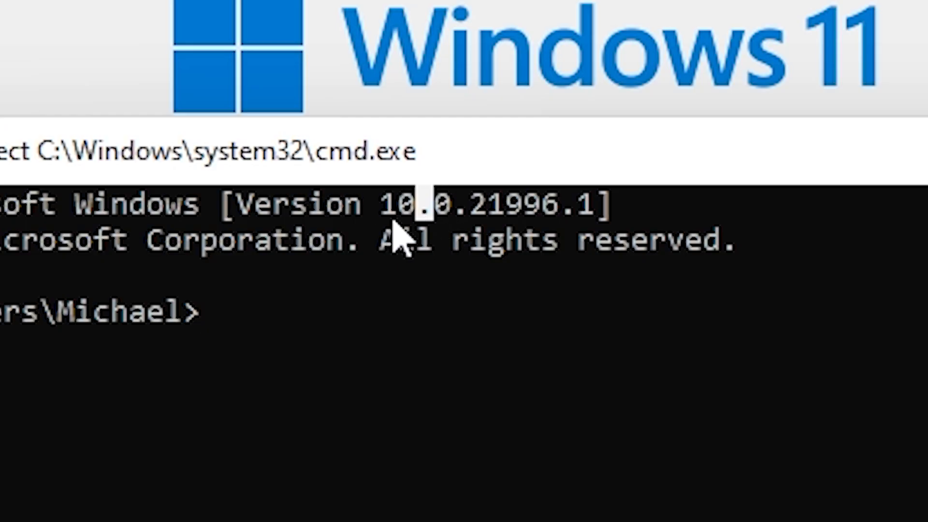
pyautogui.moveTo(395, 213); pyautogui.dragTo(443, 207)
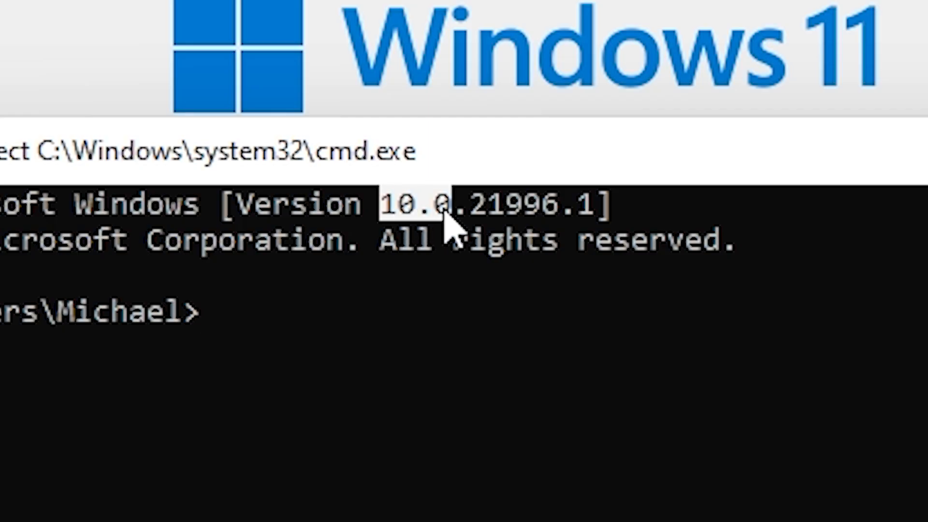
pyautogui.click(438, 211)
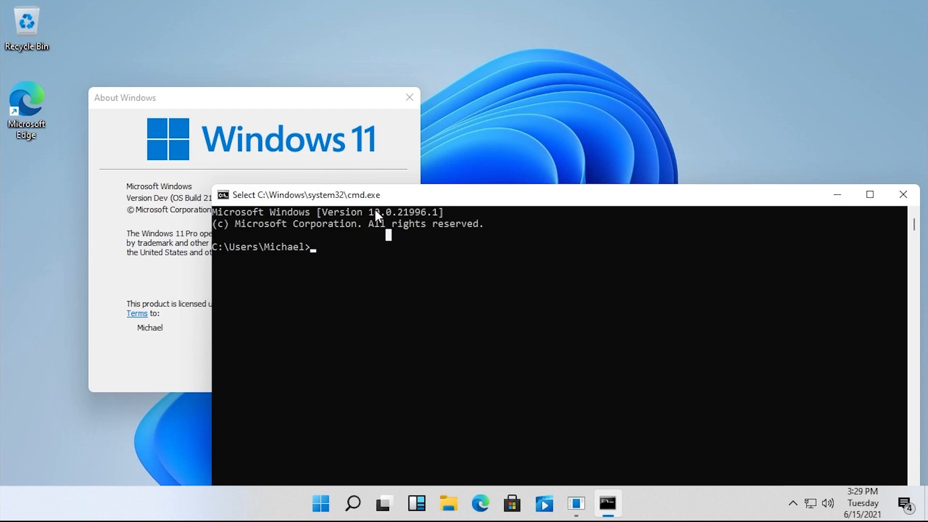
pyautogui.moveTo(370, 211); pyautogui.dragTo(390, 214)
pyautogui.click(406, 224)
pyautogui.moveTo(369, 213); pyautogui.dragTo(392, 213)
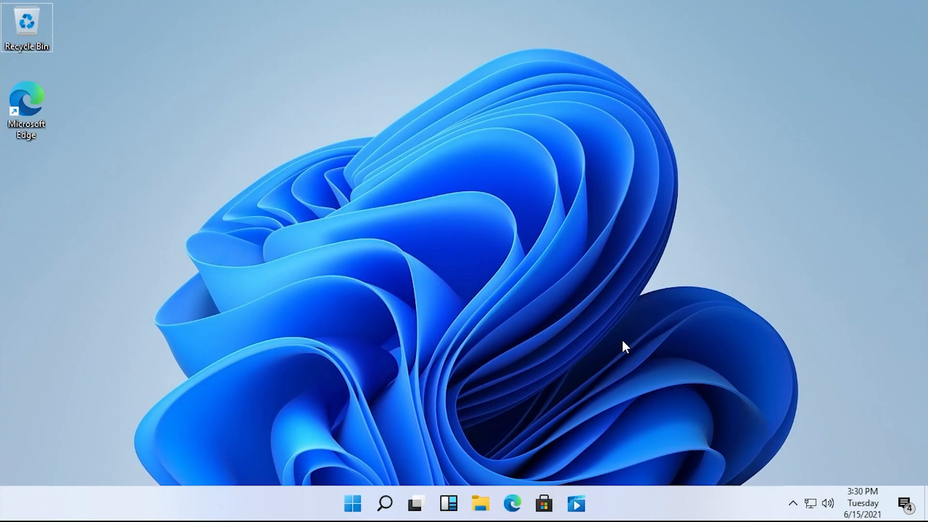
# Step: Show the Start menu with its pinned and recommended items and dismiss it
pyautogui.press('super')
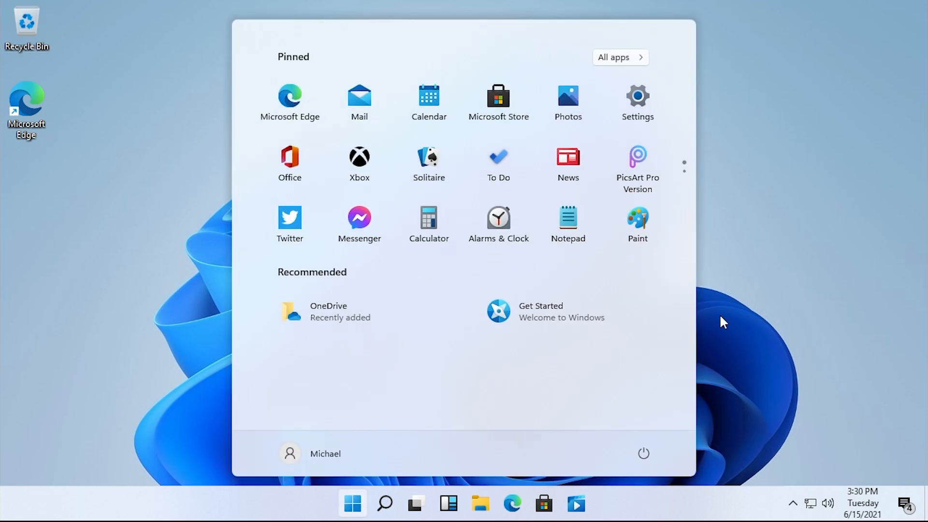
pyautogui.press('super')
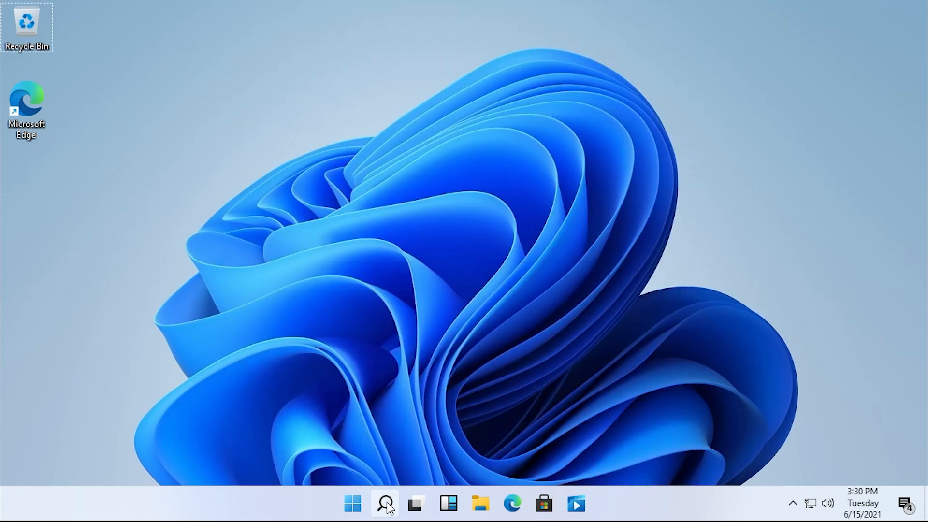
# Step: Open Windows Terminal from the desktop, reposition its window and add a Command Prompt tab
pyautogui.rightClick(156, 91)
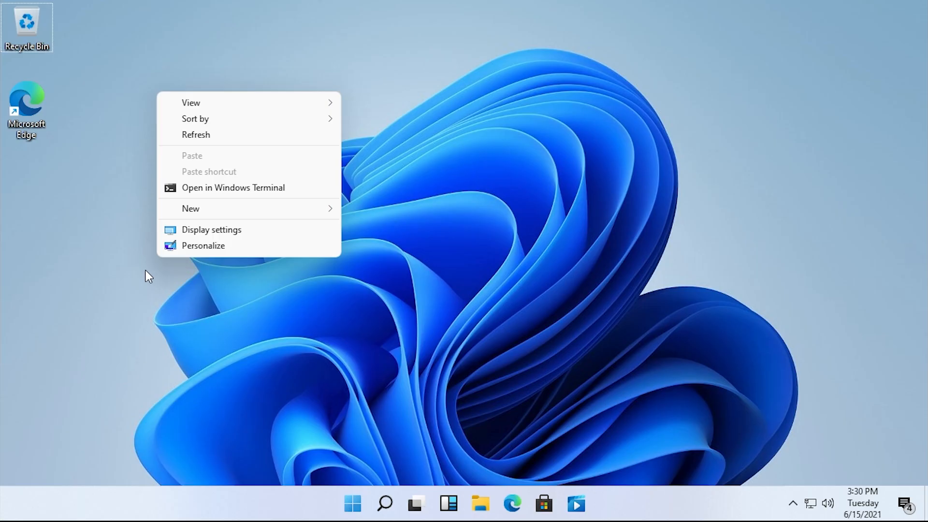
pyautogui.click(227, 192)
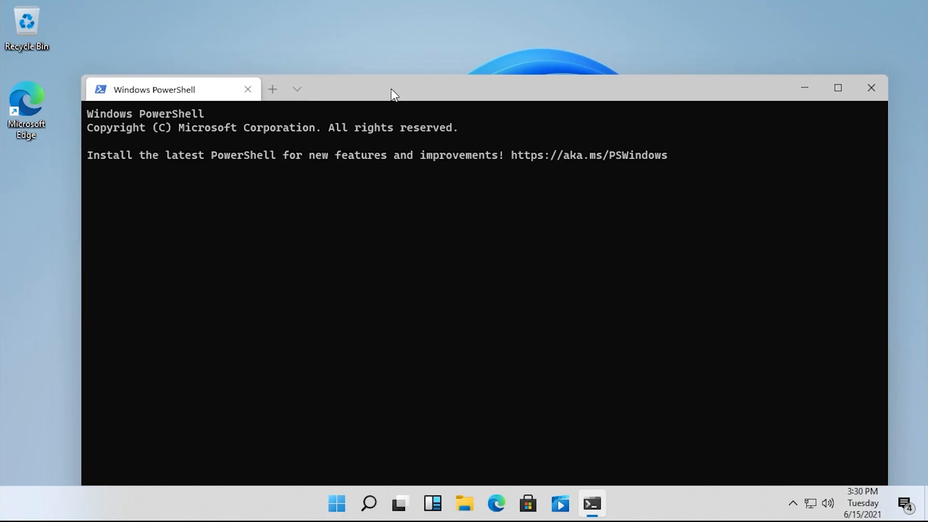
pyautogui.moveTo(390, 89); pyautogui.dragTo(369, 50)
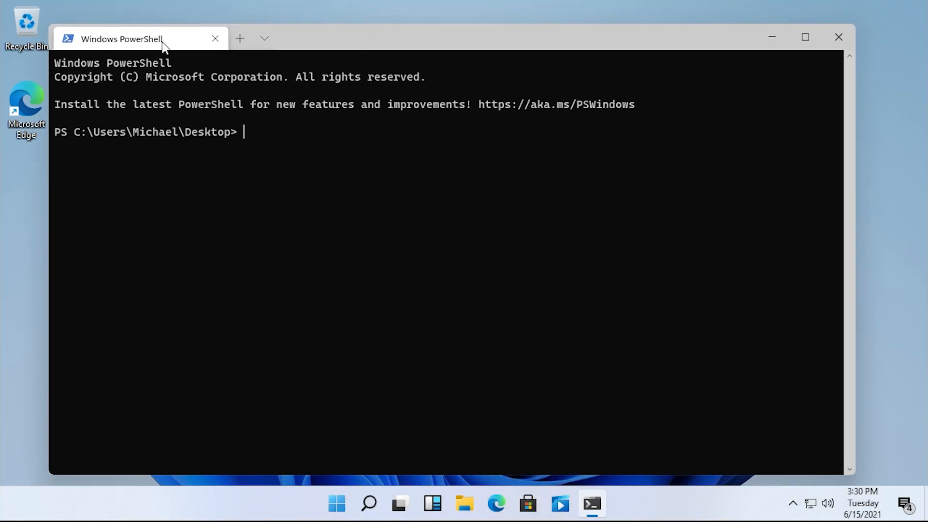
pyautogui.click(264, 39)
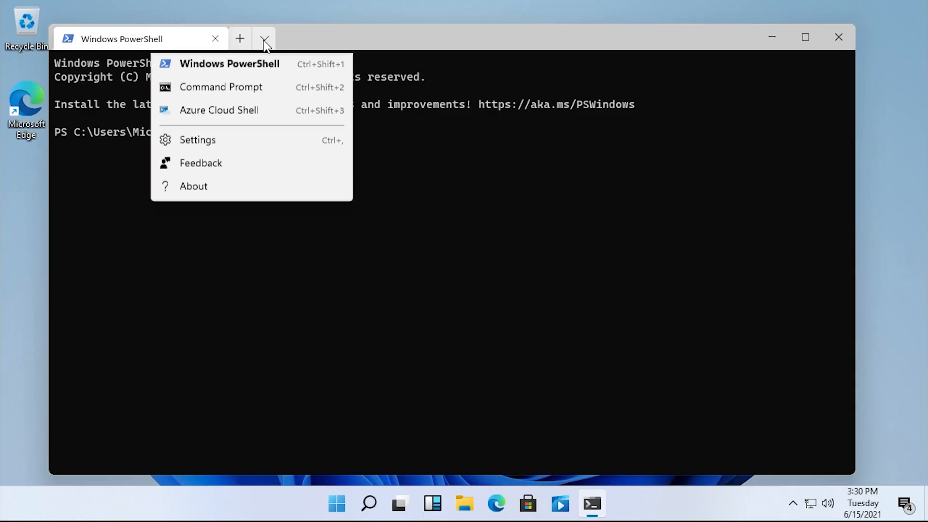
pyautogui.click(228, 87)
# Step: Open an Azure Cloud Shell tab in Windows Terminal and close it again
pyautogui.click(438, 40)
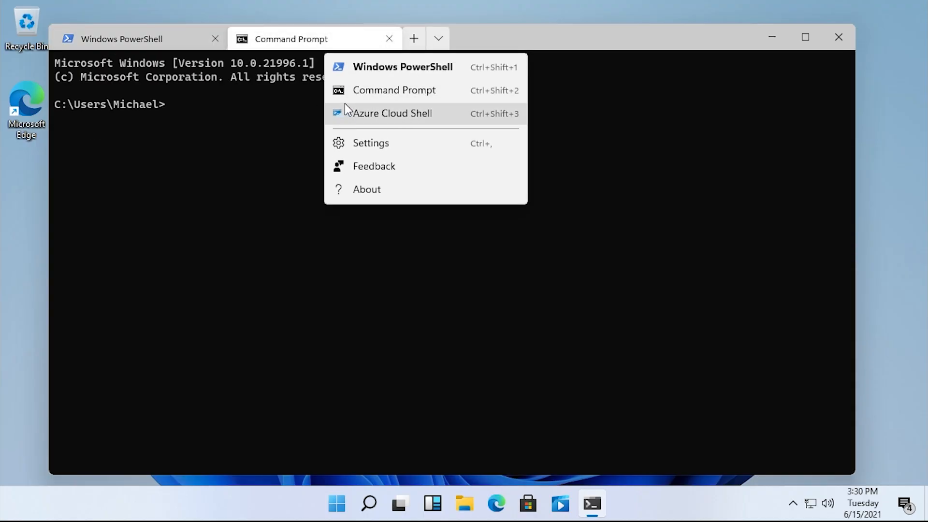
pyautogui.click(382, 113)
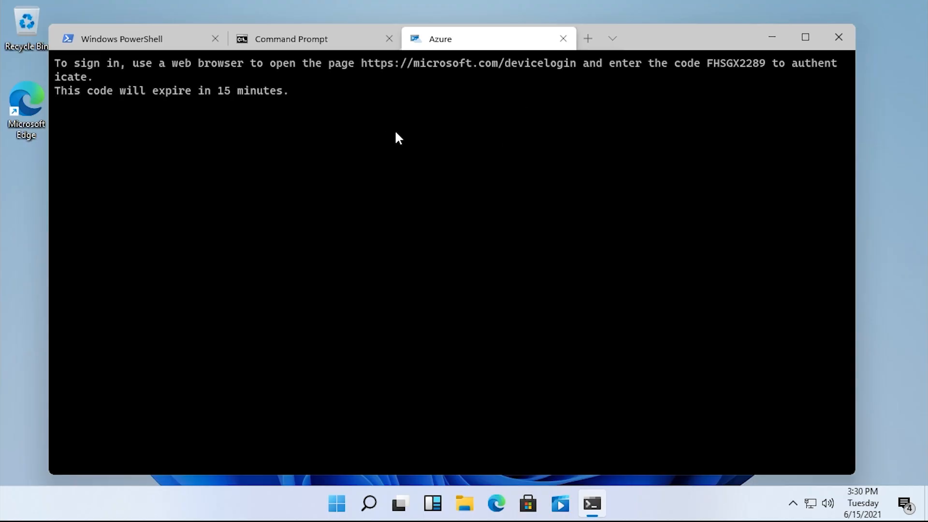
pyautogui.click(563, 39)
# Step: Switch back and forth between the Windows PowerShell and Command Prompt tabs, ending on Command Prompt
pyautogui.click(150, 44)
pyautogui.click(328, 37)
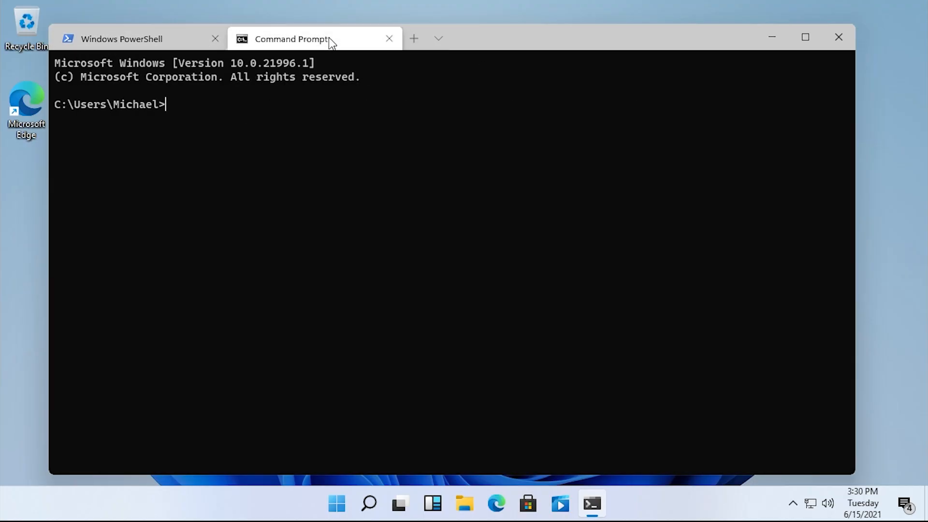
pyautogui.click(149, 43)
pyautogui.click(237, 43)
pyautogui.click(203, 43)
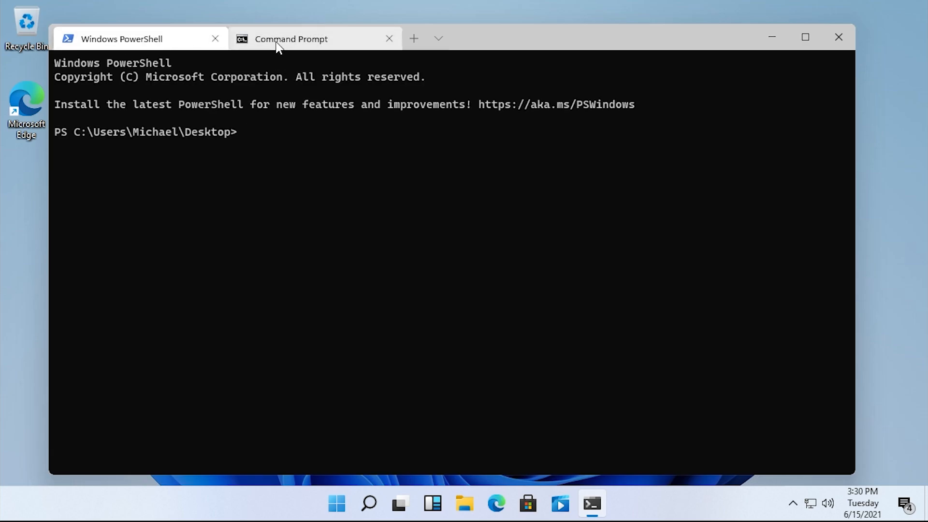
pyautogui.click(277, 43)
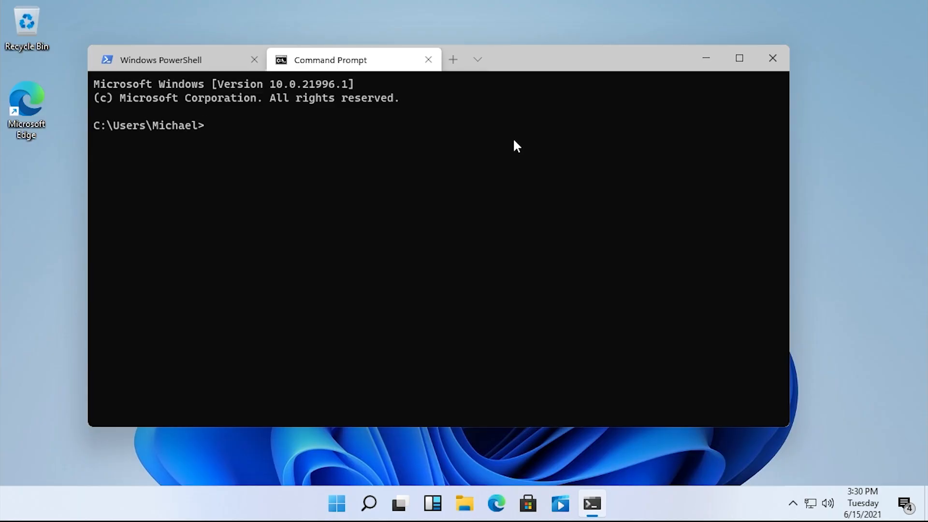
# Step: Search for "power" from the Start menu, open Windows PowerShell and close its window
pyautogui.press('super')
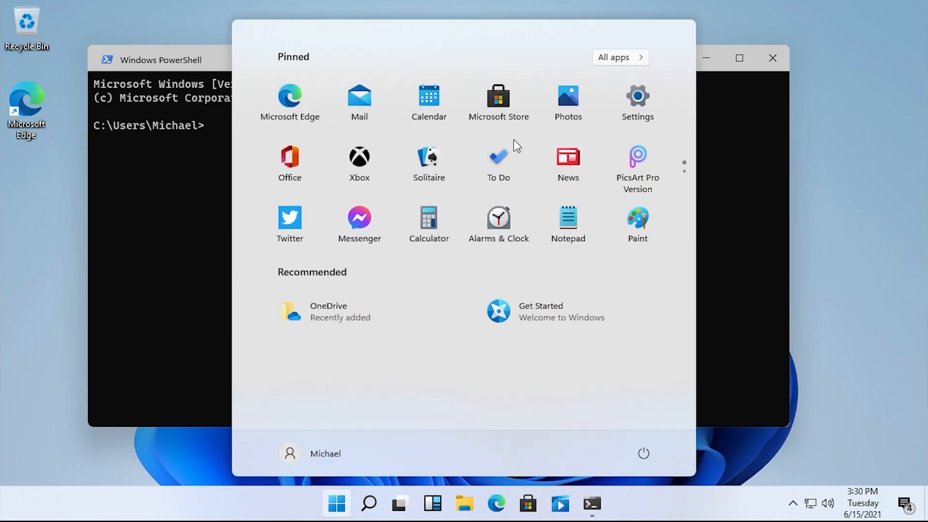
pyautogui.write('power')
pyautogui.click(291, 214)
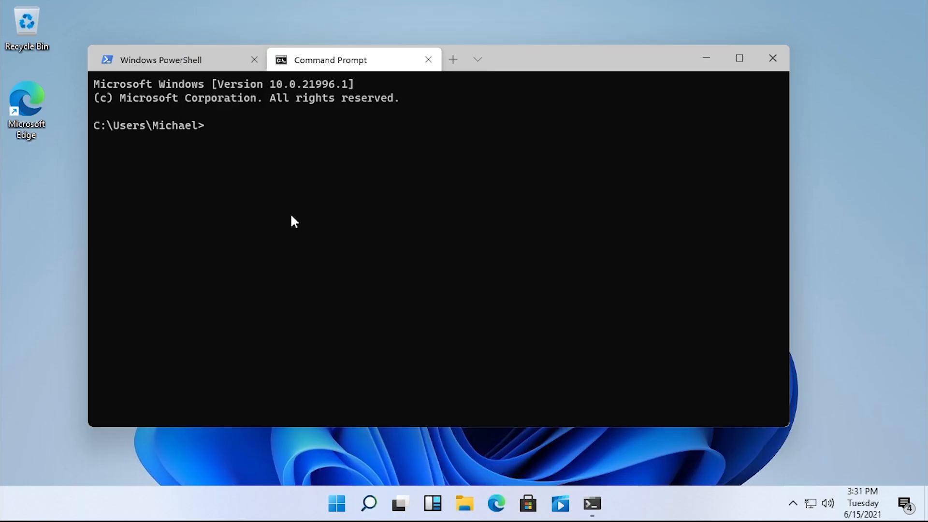
pyautogui.click(701, 10)
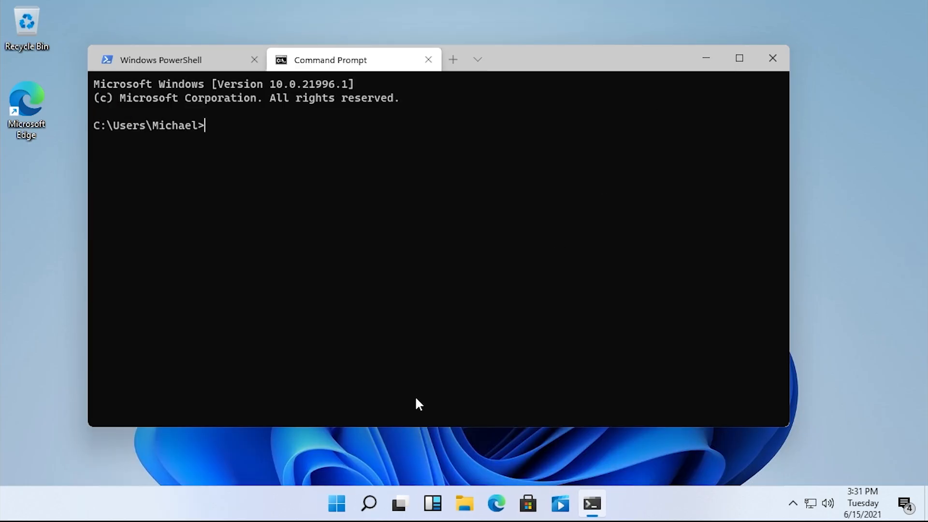
# Step: Search for "power" from the Start menu again, and reopen Search with an empty query
pyautogui.click(346, 509)
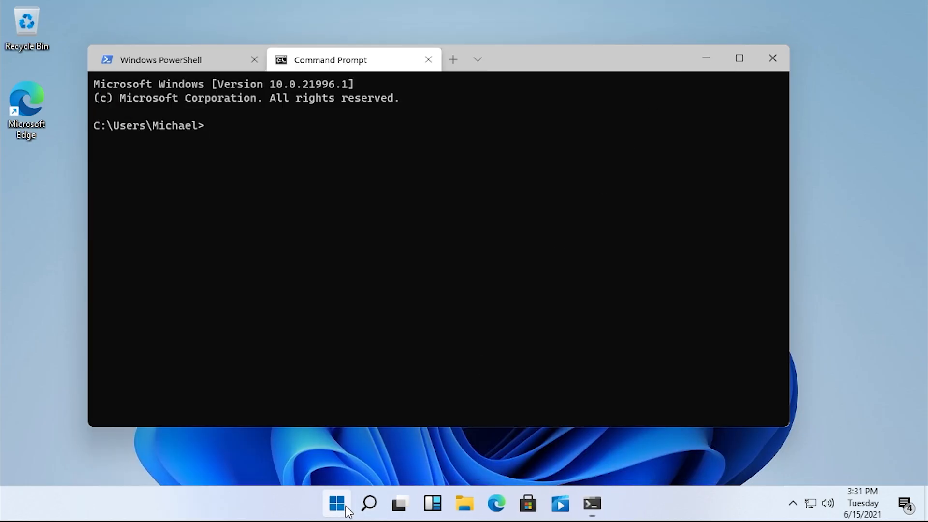
pyautogui.write('power')
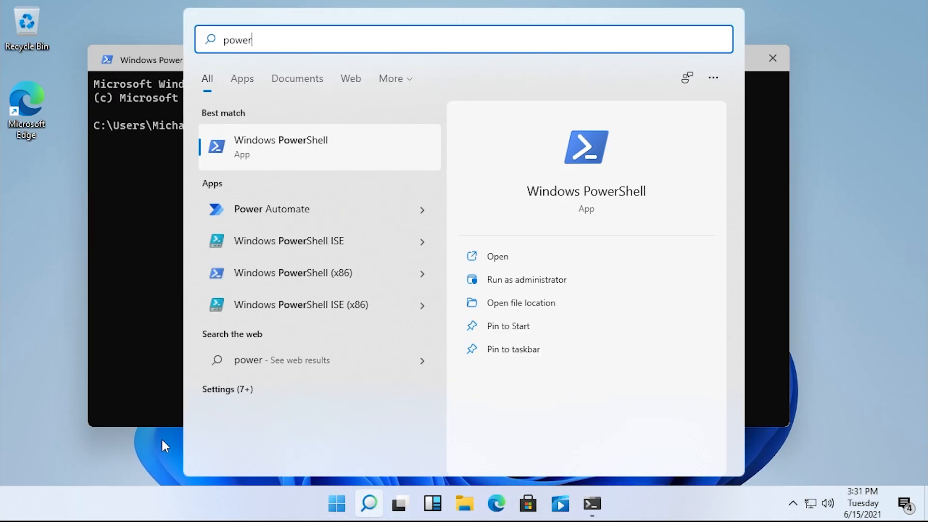
pyautogui.click(370, 504)
pyautogui.click(370, 503)
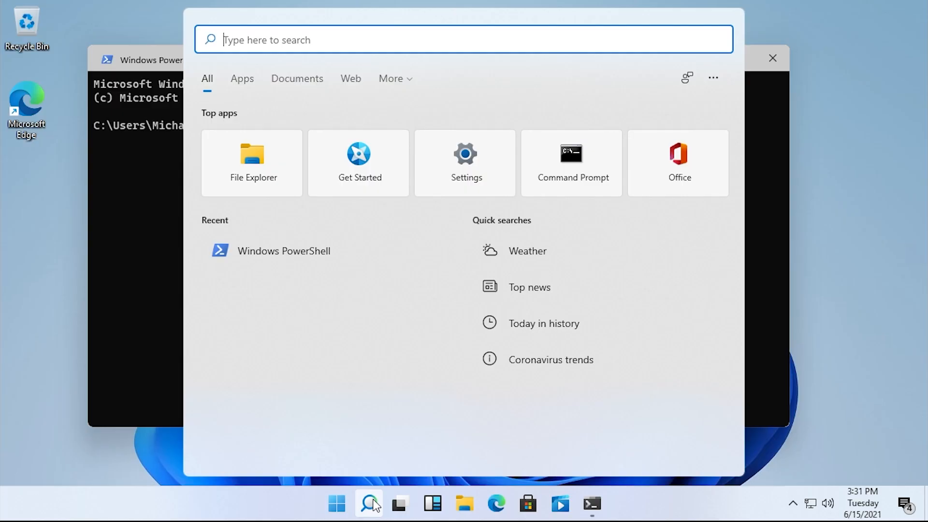
# Step: Search for "winver" and clear the query without opening a result
pyautogui.write('winver')
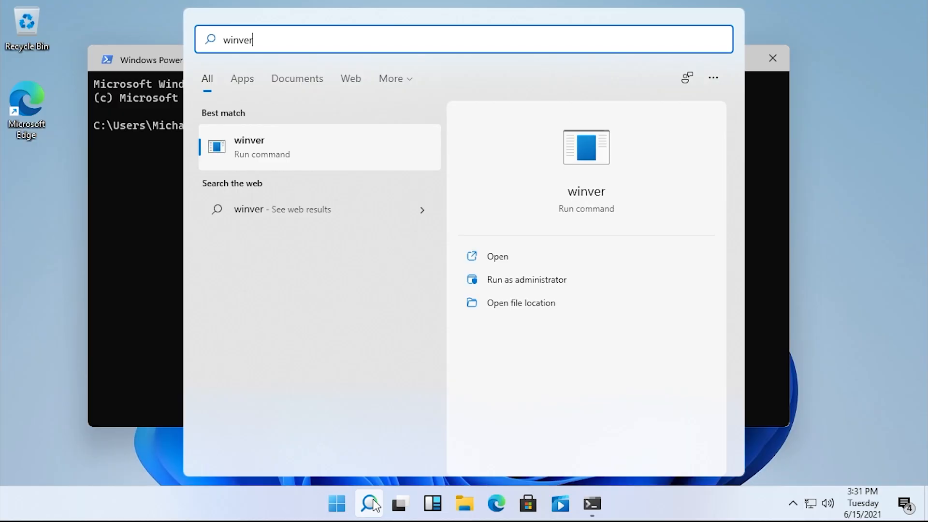
pyautogui.press('BackSpace')
pyautogui.press('BackSpace')
pyautogui.press('BackSpace')
pyautogui.press('BackSpace')
pyautogui.press('BackSpace')
pyautogui.press('BackSpace')
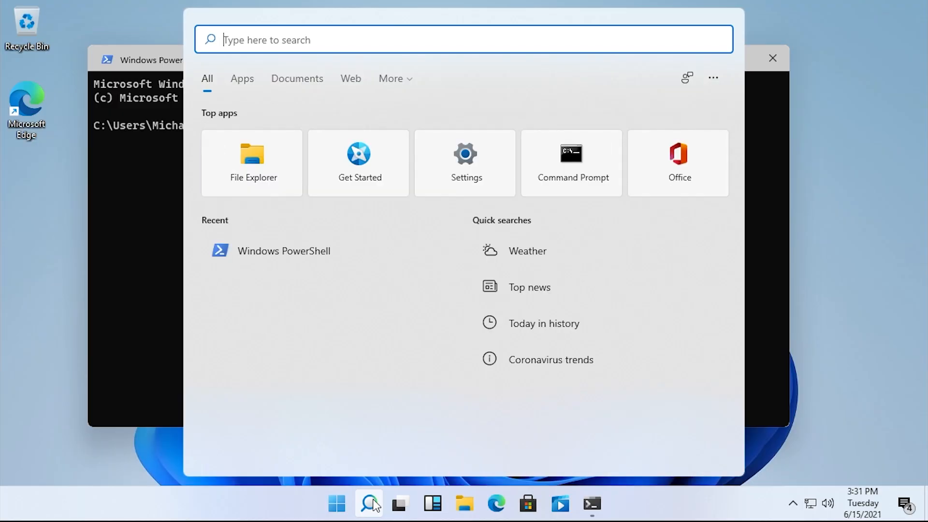
# Step: Open System Information by searching for "msinfo32" and select the OS Name entry in the System Summary
pyautogui.write('msinfo32')
pyautogui.press('Return')
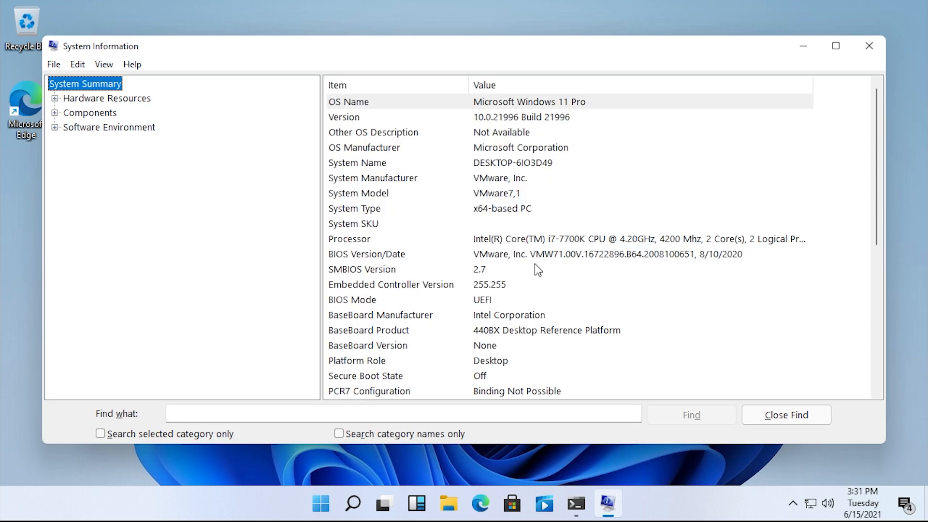
pyautogui.click(535, 102)
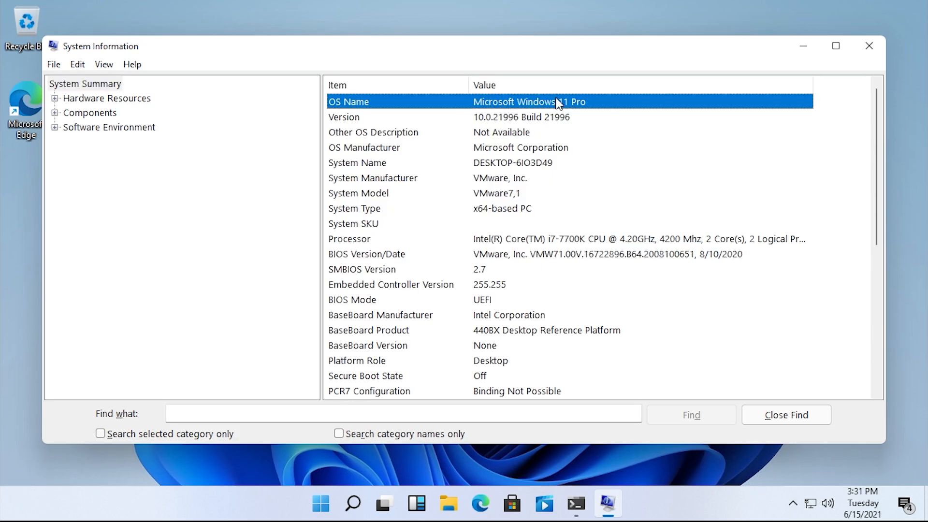
# Step: Close the System Information window and minimize the terminal window to show the desktop
pyautogui.click(870, 46)
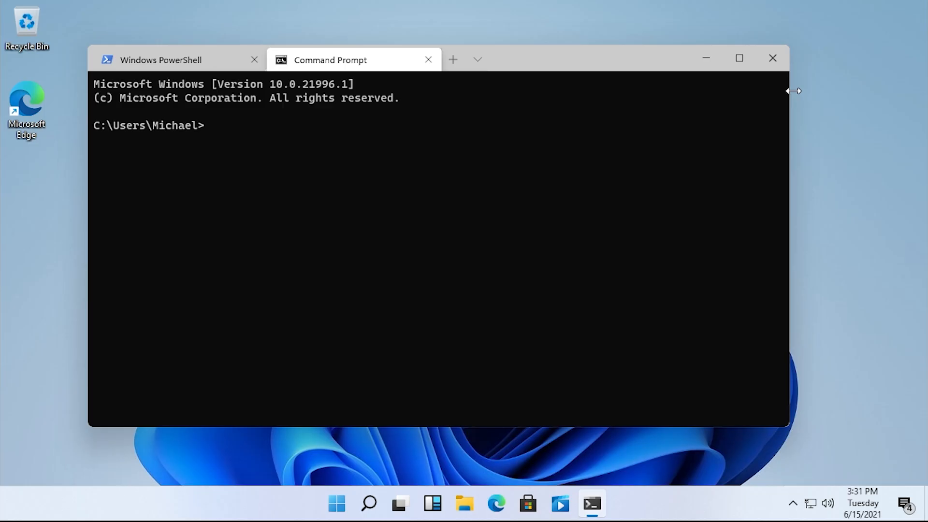
pyautogui.click(706, 59)
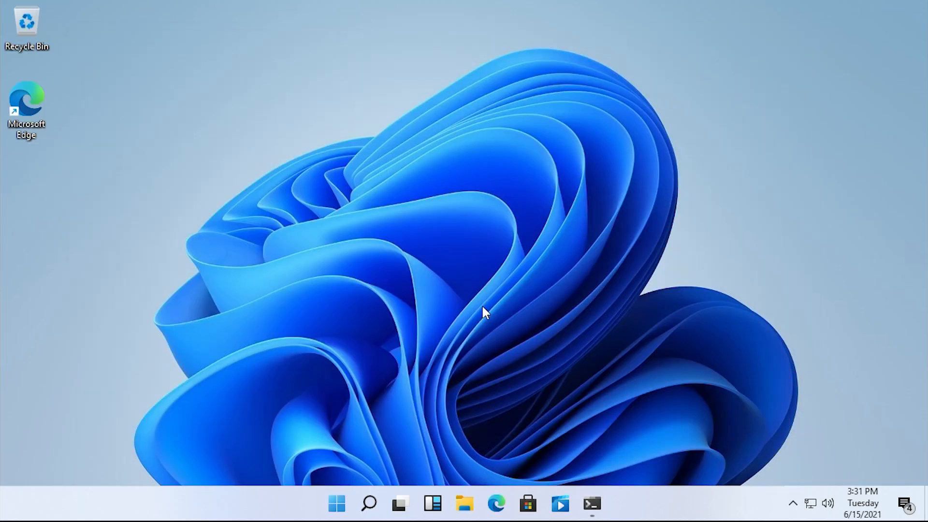
# Step: Open Windows Update in Settings and examine the description and status of the available .NET Framework cumulative update
pyautogui.press('super+i')
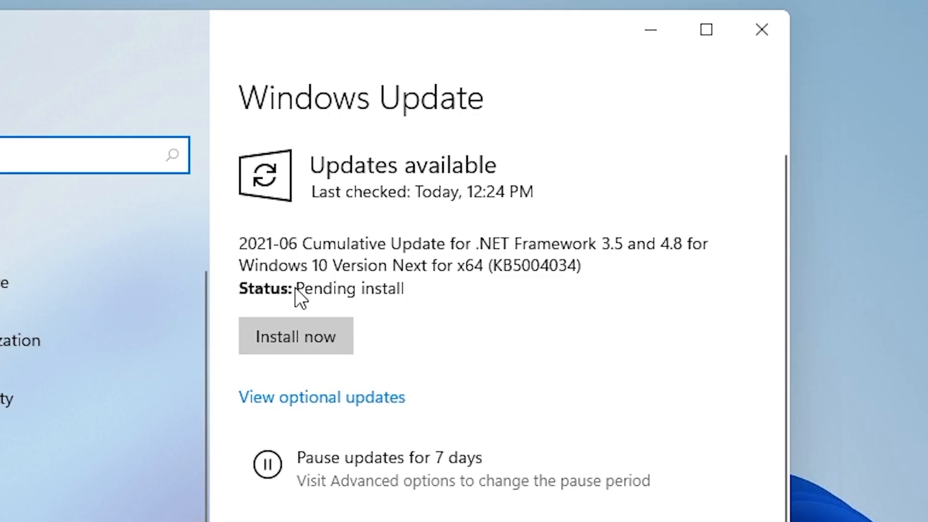
pyautogui.moveTo(297, 289); pyautogui.dragTo(405, 288)
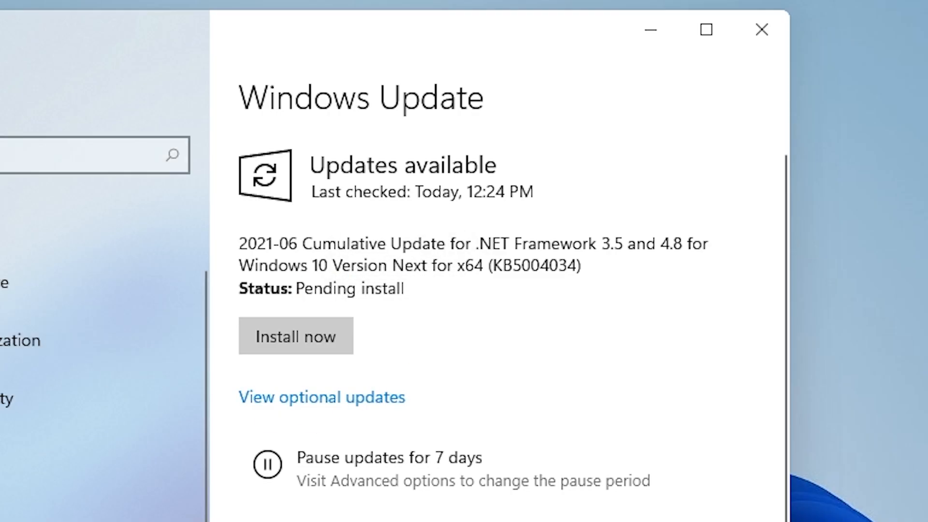
pyautogui.moveTo(472, 243); pyautogui.dragTo(589, 244)
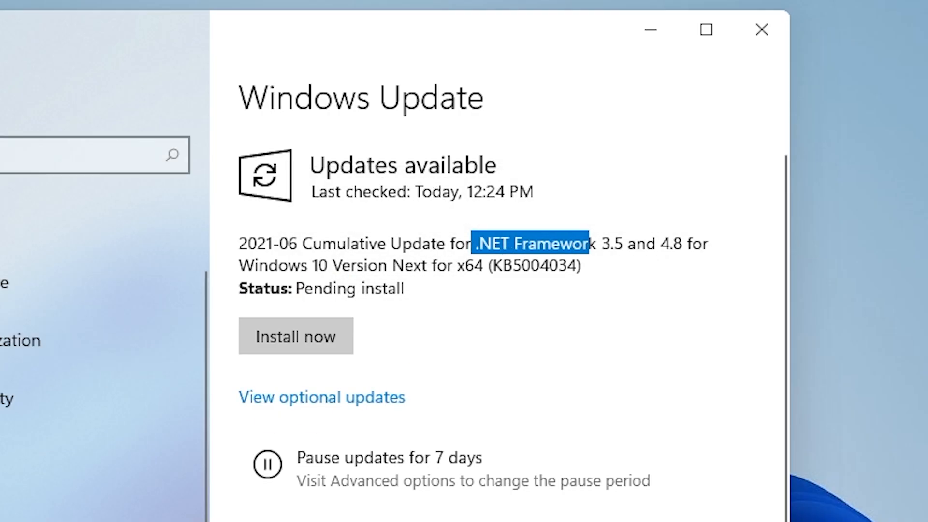
pyautogui.moveTo(239, 265); pyautogui.dragTo(428, 265)
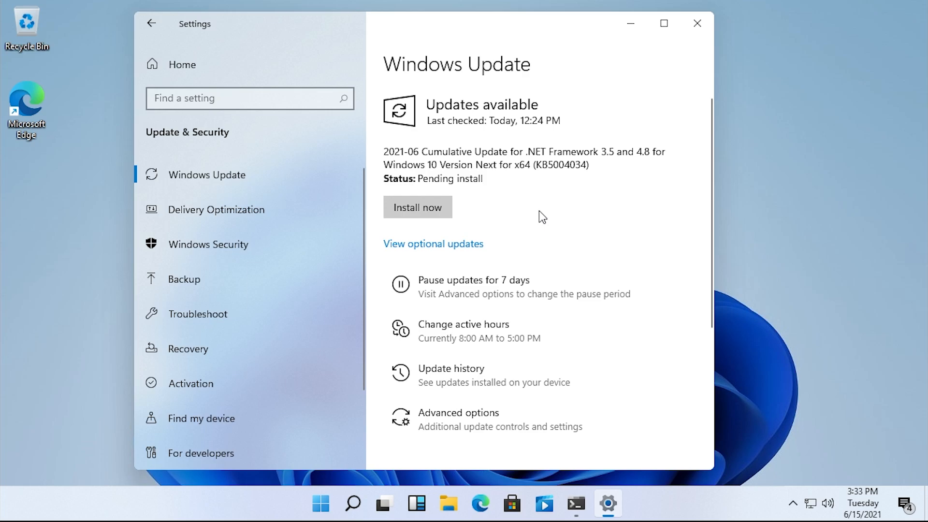
pyautogui.moveTo(473, 165); pyautogui.dragTo(499, 165)
pyautogui.click(499, 165)
pyautogui.moveTo(384, 165); pyautogui.dragTo(530, 165)
pyautogui.click(527, 165)
pyautogui.moveTo(439, 165); pyautogui.dragTo(501, 165)
pyautogui.click(500, 165)
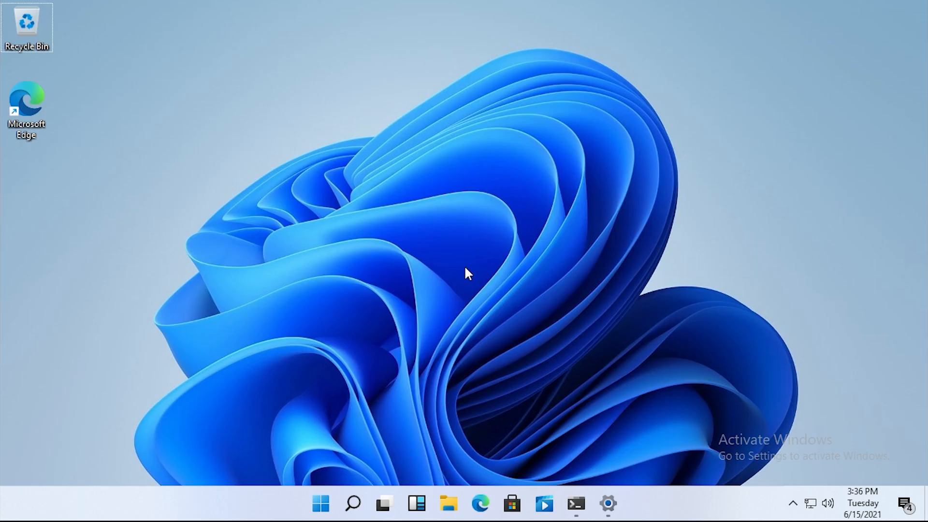
# Step: Search for "iexplore" from the Start menu and launch the matching run command
pyautogui.press('super')
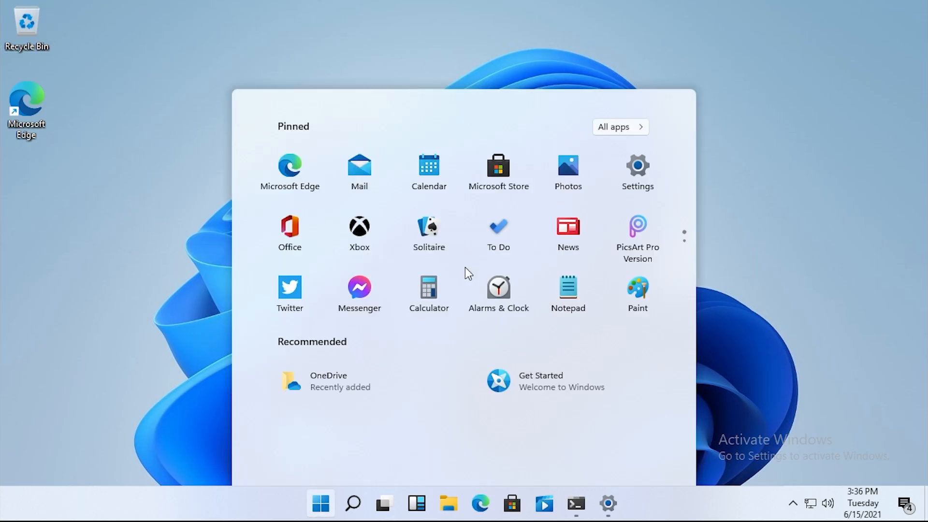
pyautogui.write('iexplore')
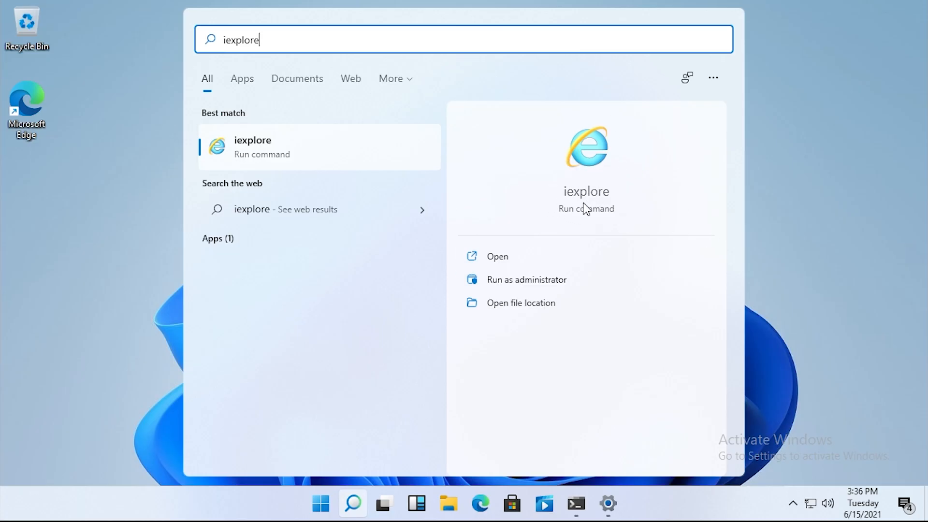
pyautogui.click(269, 153)
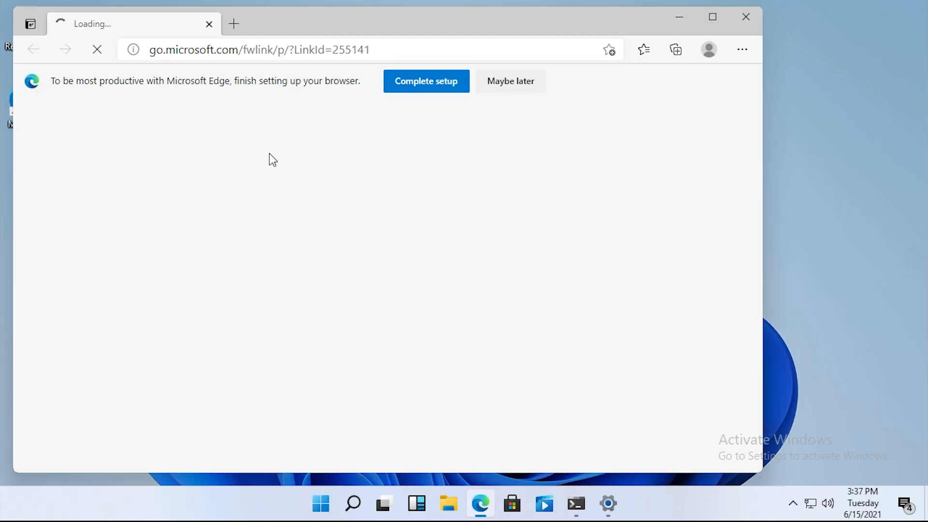
# Step: Launch "iexplore" through the Run dialog
pyautogui.press('super+r')
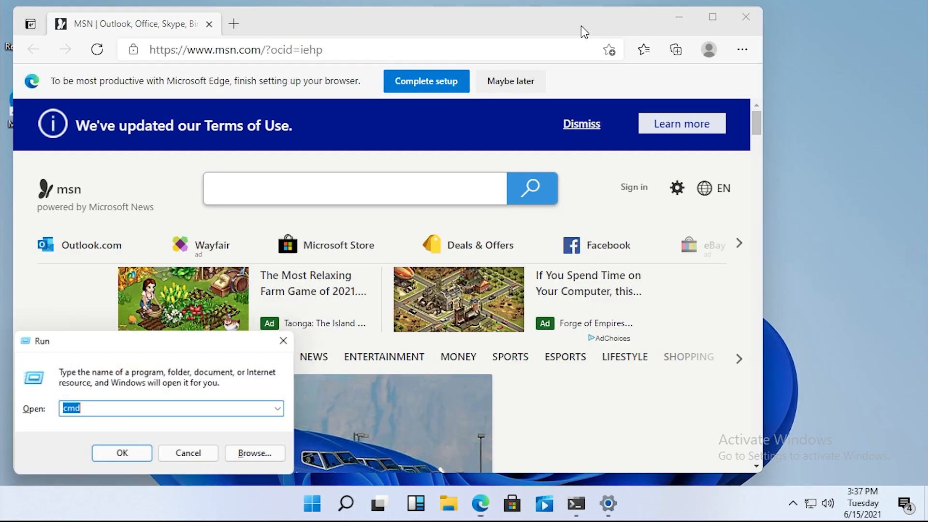
pyautogui.write('eexplore')
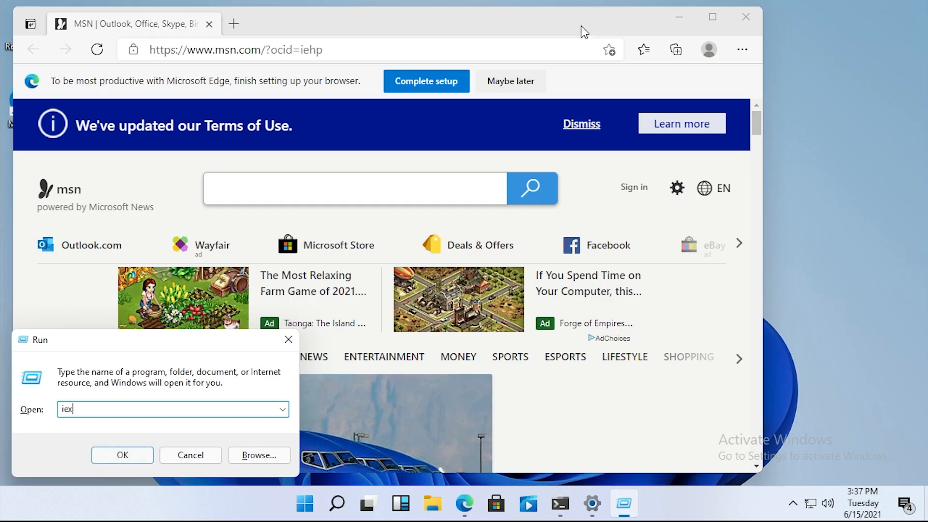
pyautogui.press('Return')
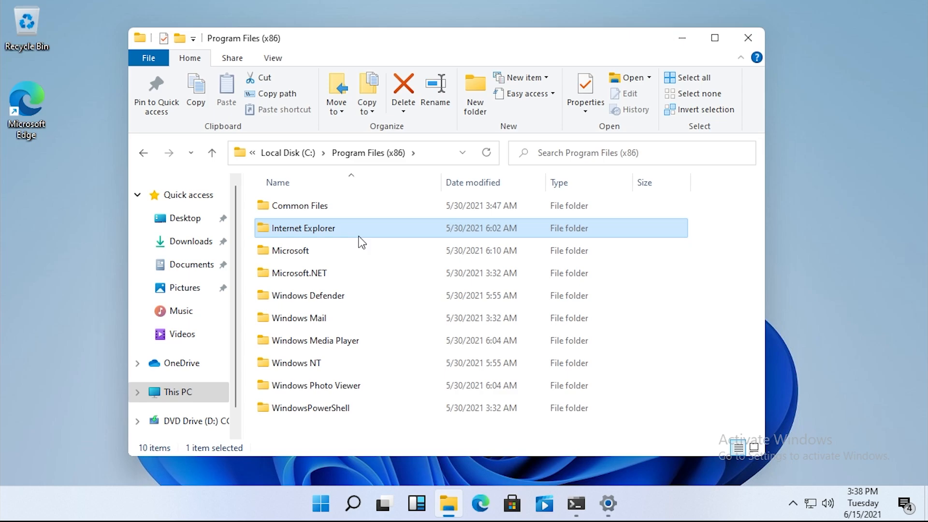
# Step: Open the Internet Explorer folder in Program Files (x86) and launch the iexplore application
pyautogui.doubleClick(304, 229)
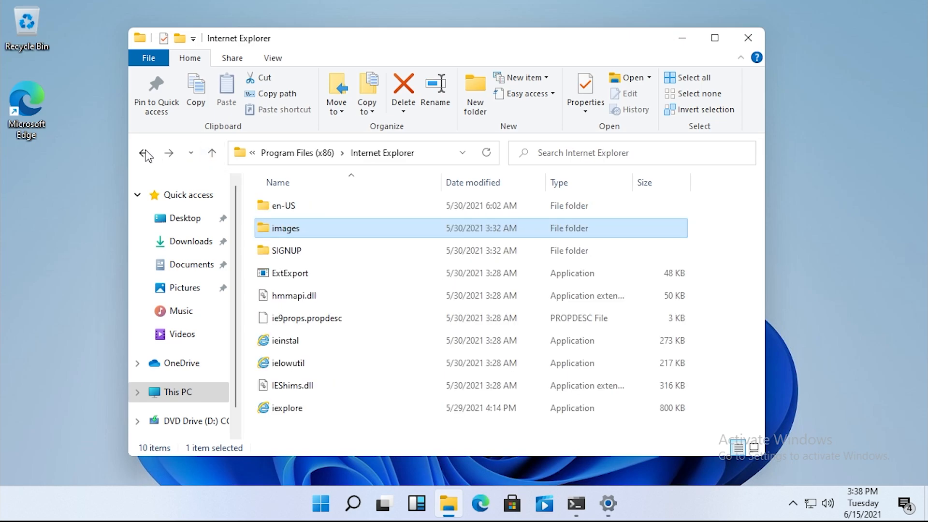
pyautogui.doubleClick(294, 404)
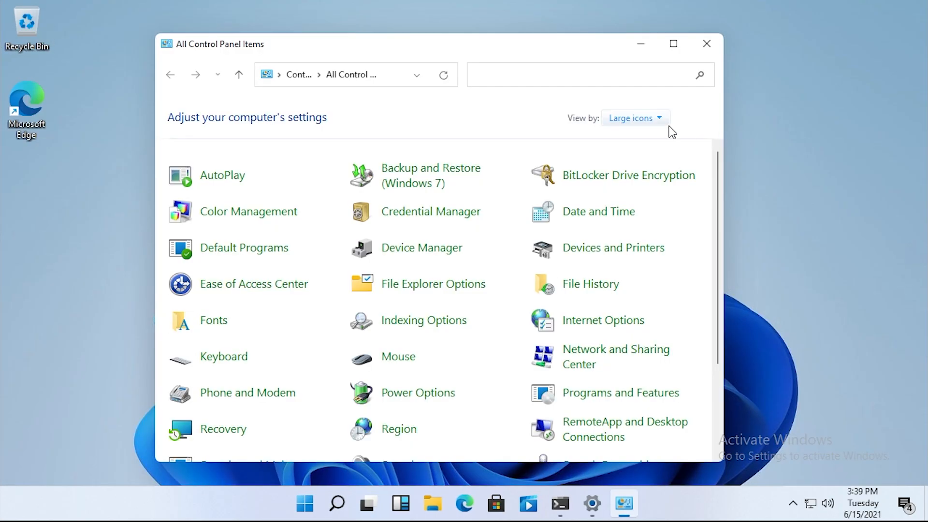
# Step: Switch Control Panel to Category view, and open and close a File Explorer window
pyautogui.click(632, 118)
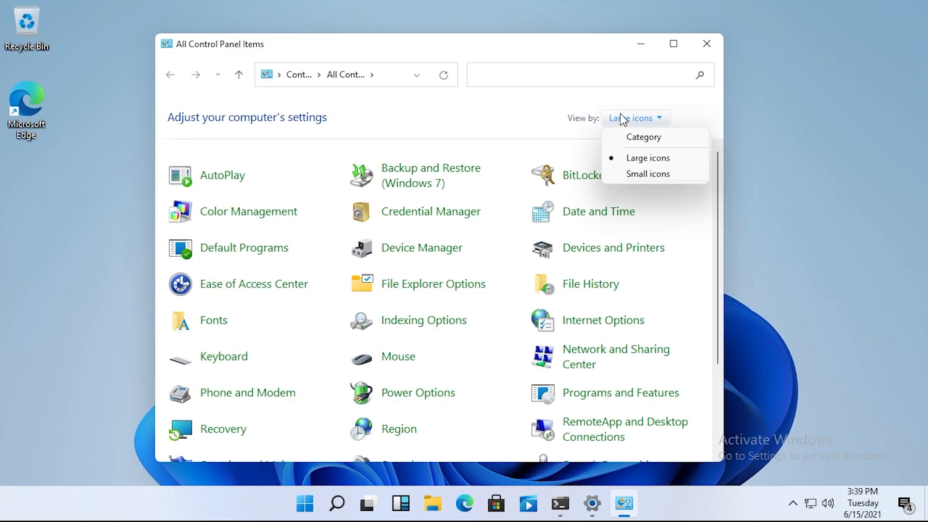
pyautogui.click(623, 137)
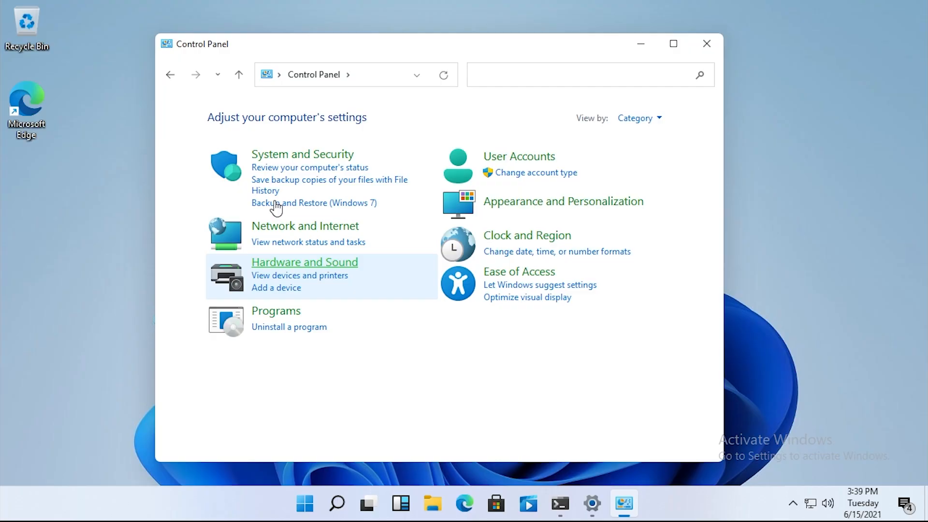
pyautogui.click(423, 495)
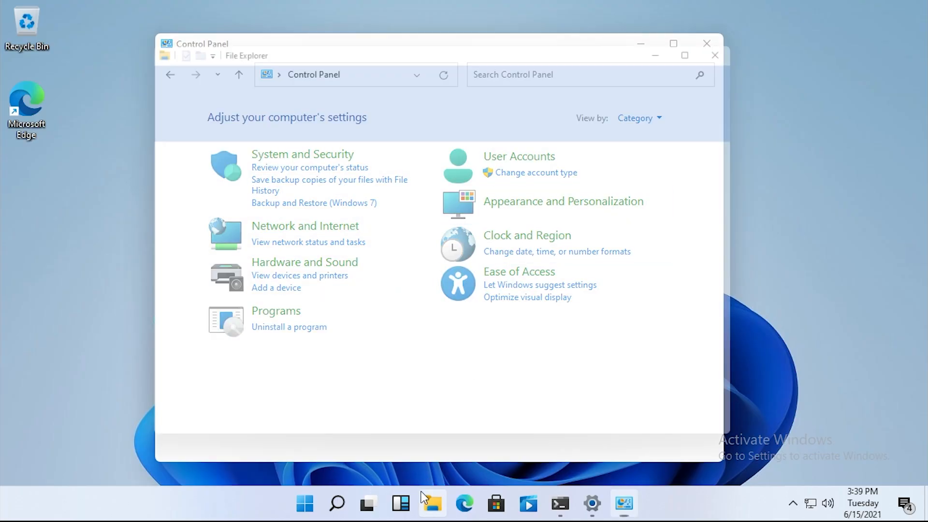
pyautogui.click(747, 39)
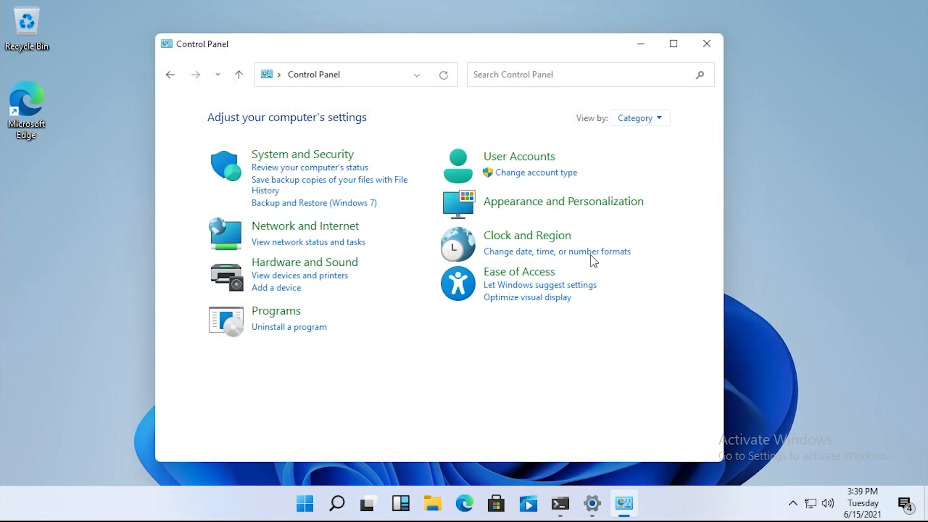
# Step: Set Control Panel to the Large icons view and maximize its window
pyautogui.click(648, 119)
pyautogui.click(652, 161)
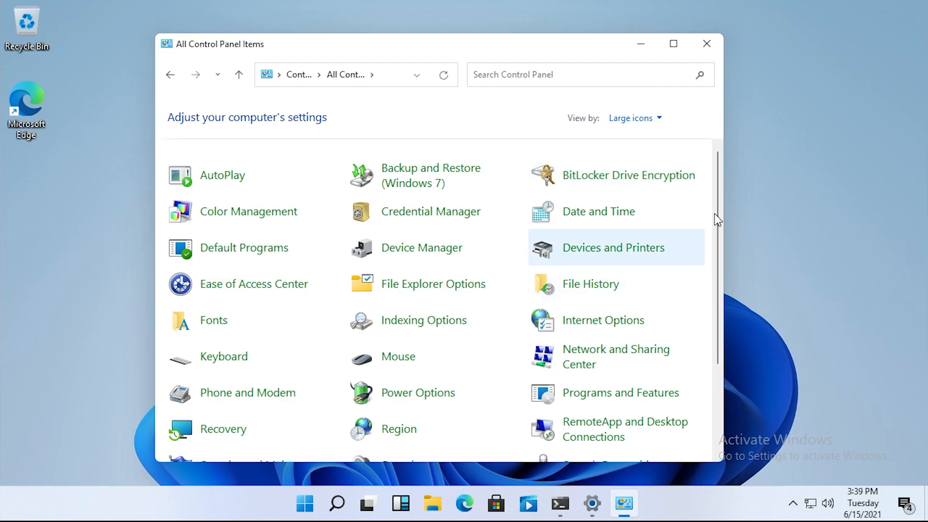
pyautogui.click(674, 44)
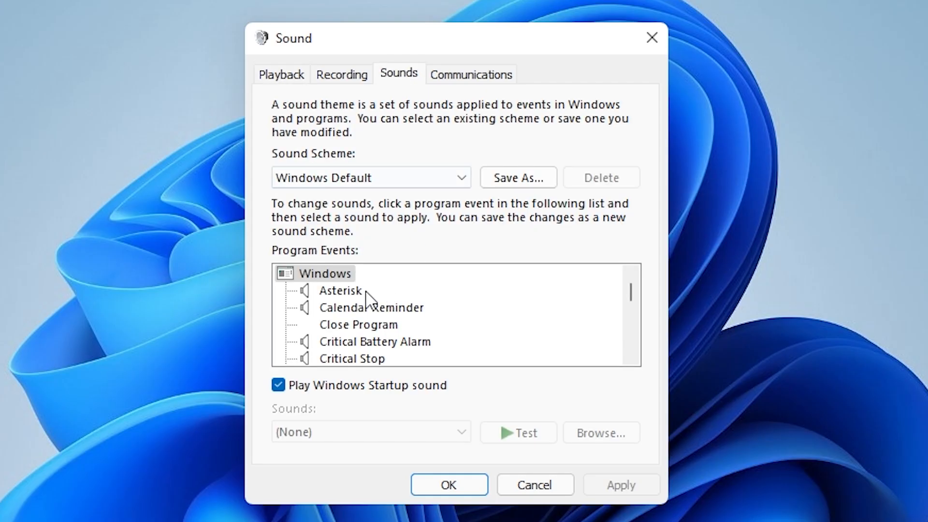
# Step: Play the sounds assigned to the Asterisk, Calendar Reminder, Critical Battery Alarm and Critical Stop events in the Sound dialog
pyautogui.click(335, 285)
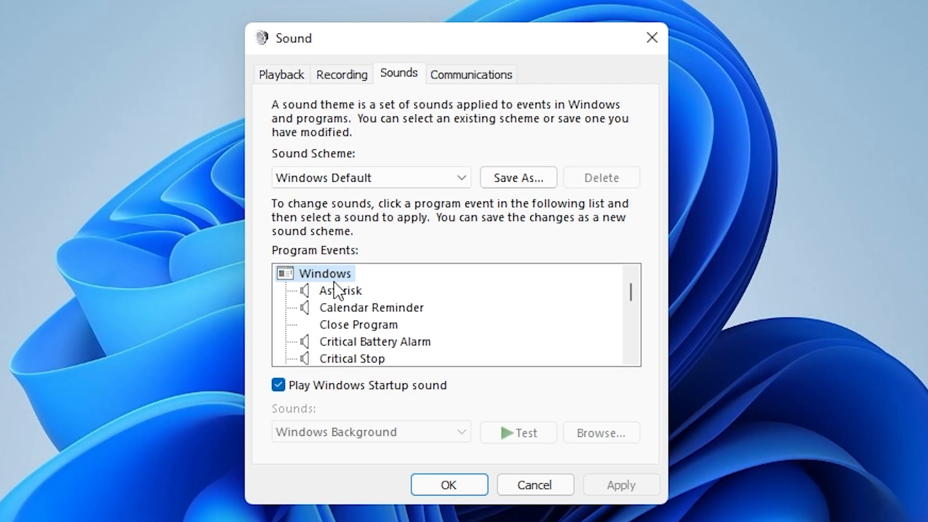
pyautogui.click(337, 290)
pyautogui.click(503, 434)
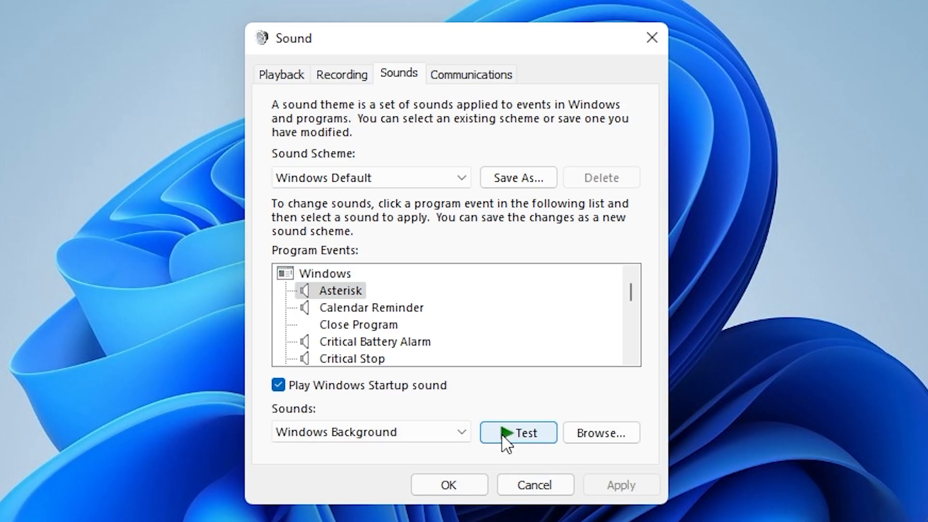
pyautogui.click(398, 311)
pyautogui.click(515, 441)
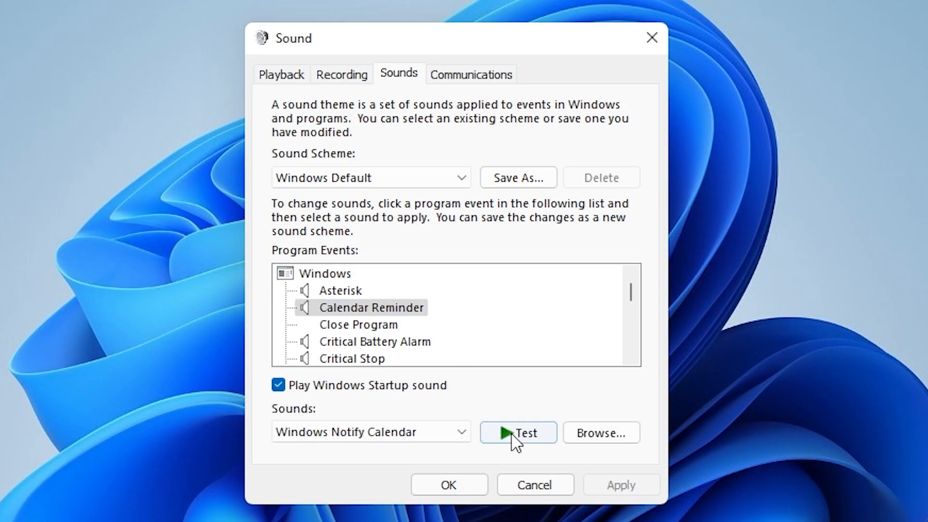
pyautogui.click(415, 344)
pyautogui.click(535, 438)
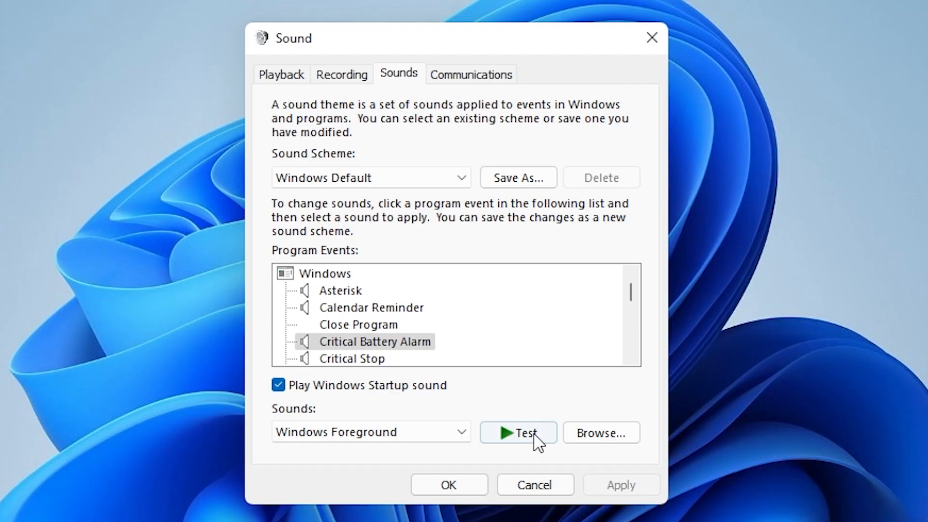
pyautogui.click(367, 360)
pyautogui.click(502, 435)
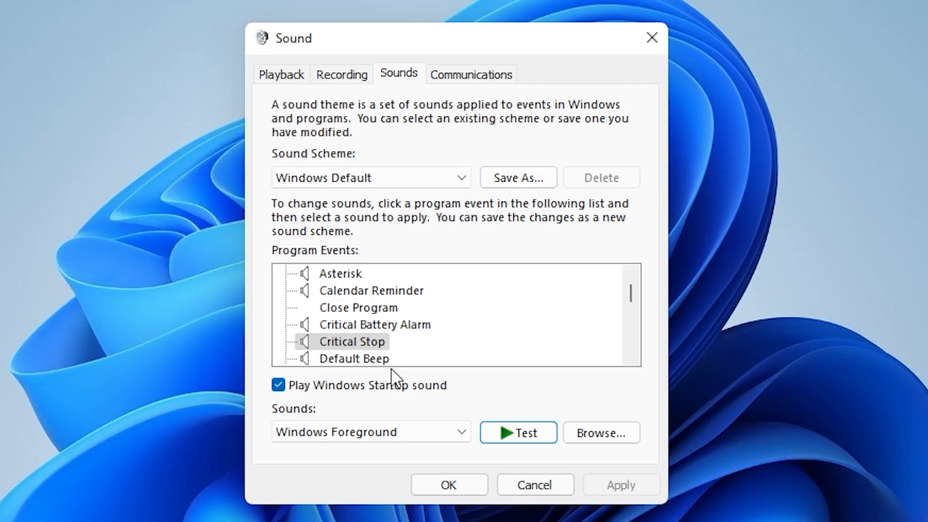
# Step: Run the invalid commands ";alkjsdf" and "asdf" from the Run dialog and dismiss the resulting error dialogs
pyautogui.press('super+r')
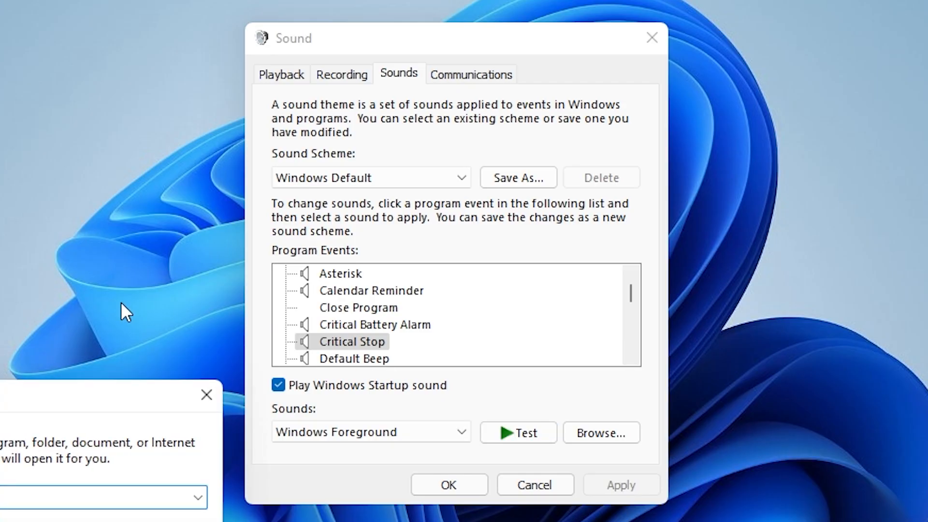
pyautogui.write(';alkjsdf')
pyautogui.press('Return')
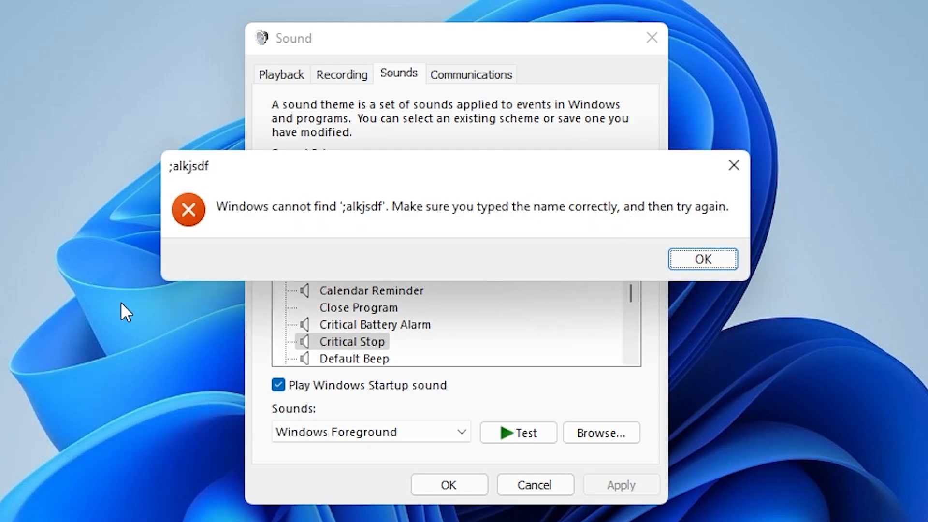
pyautogui.press('super+r')
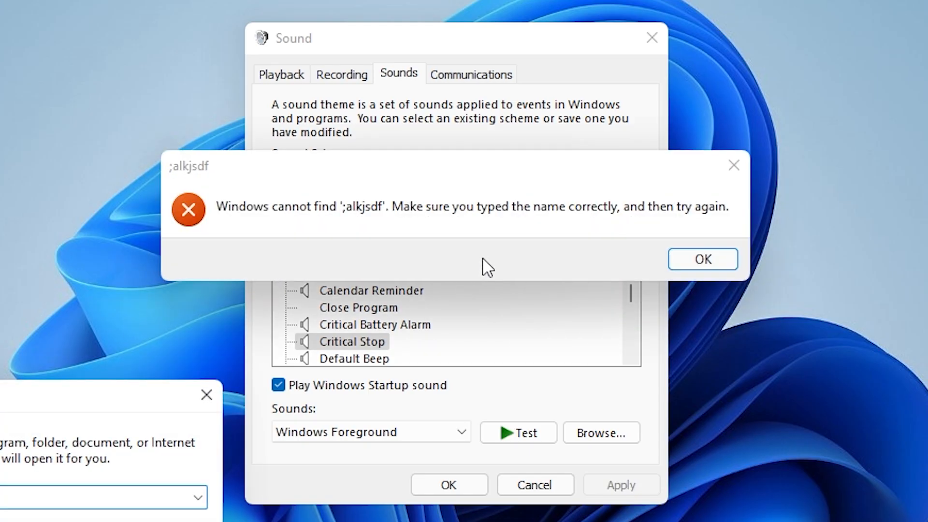
pyautogui.write('asdf')
pyautogui.press('Return')
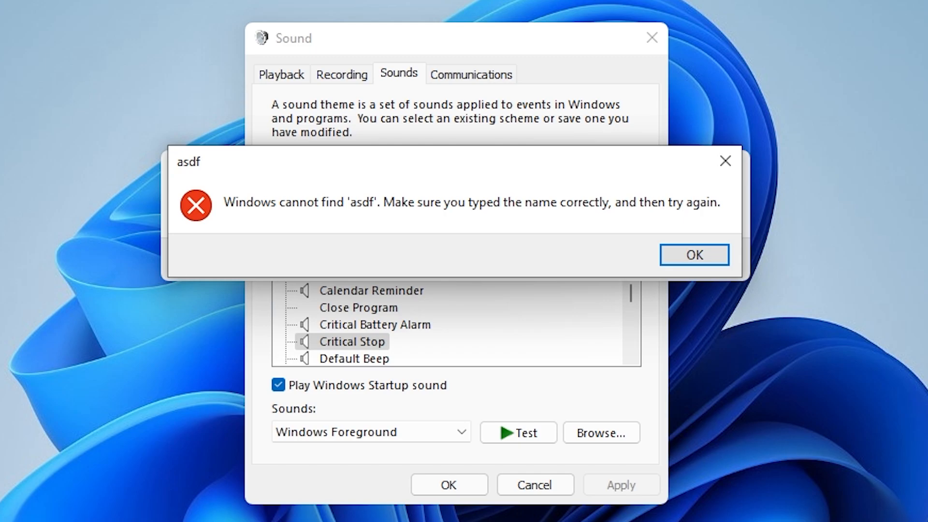
pyautogui.click(677, 245)
pyautogui.click(694, 261)
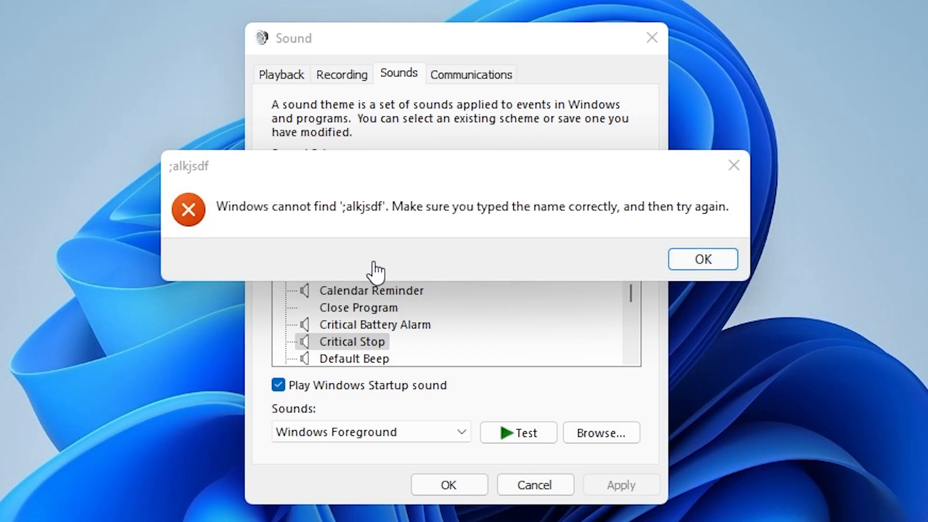
pyautogui.click(688, 266)
pyautogui.click(208, 390)
# Step: Inspect the sound schemes, keeping Windows Default, review the program events list, and cancel the Sound dialog
pyautogui.click(367, 183)
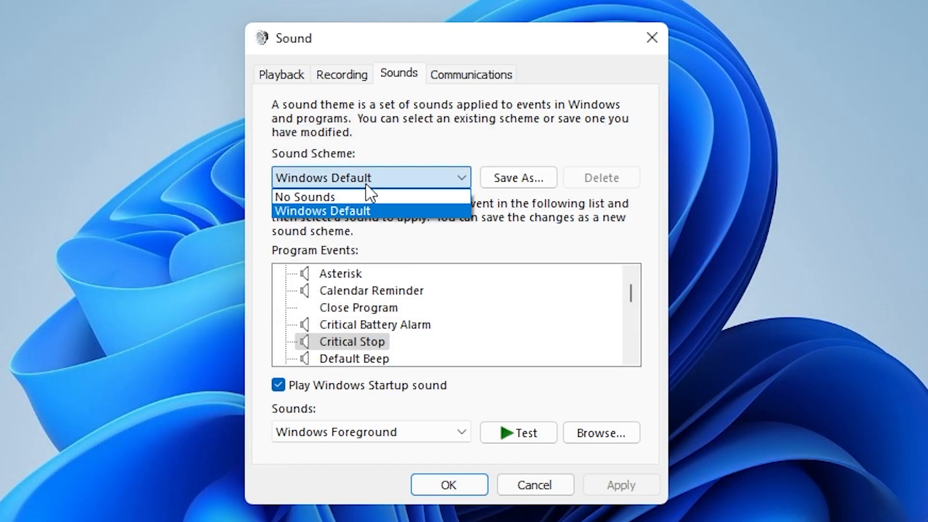
pyautogui.click(363, 209)
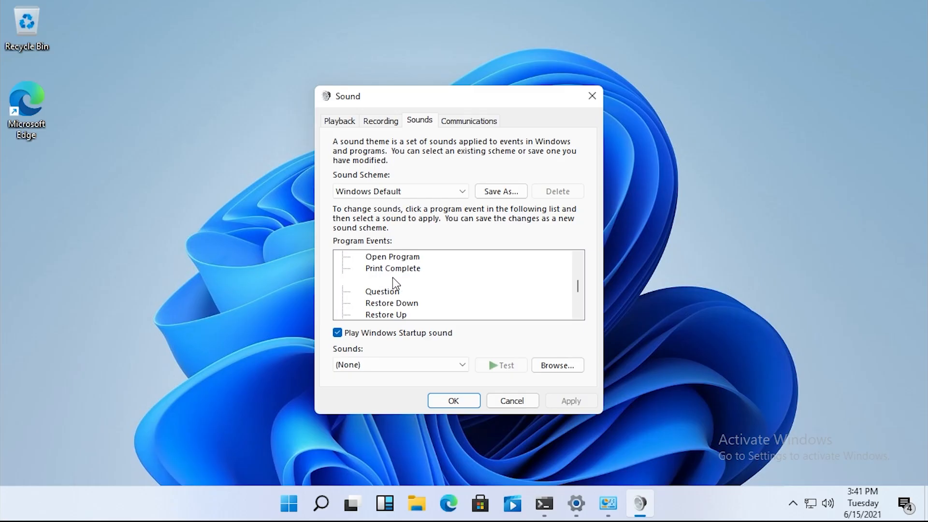
pyautogui.scroll(-8, 393, 283)
pyautogui.scroll(10, 387, 295)
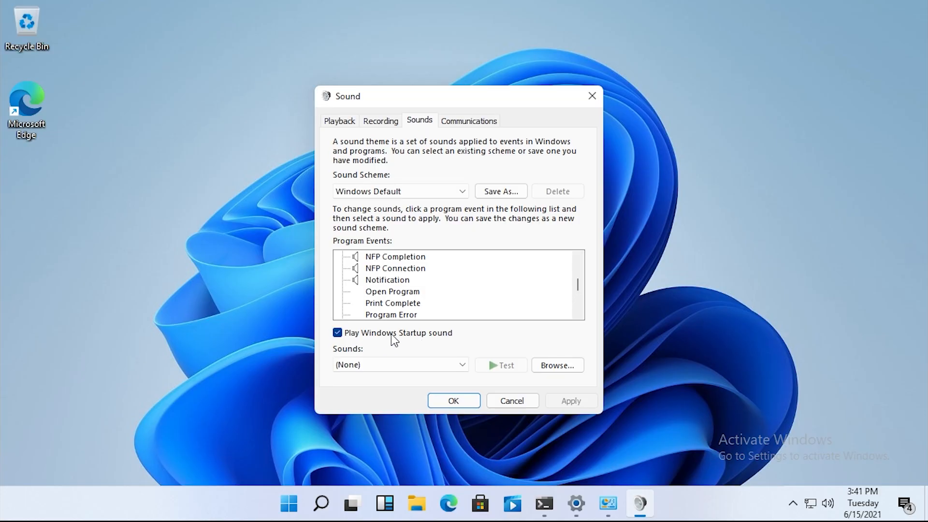
pyautogui.click(509, 404)
# Step: Restart Windows
pyautogui.click(304, 503)
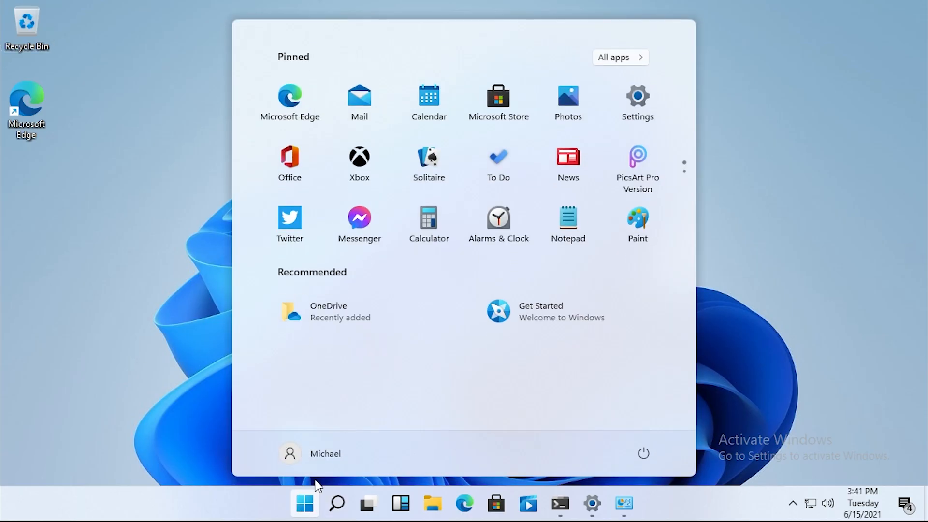
pyautogui.click(643, 457)
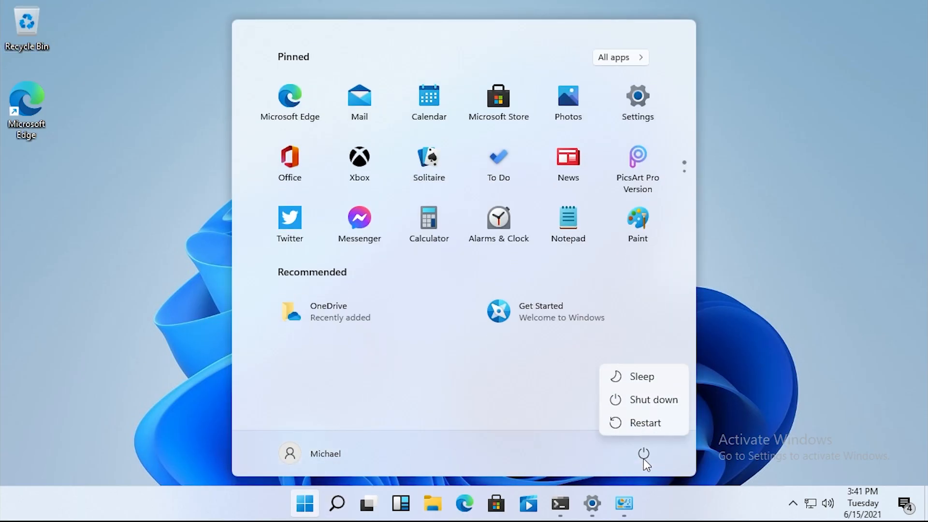
pyautogui.click(643, 422)
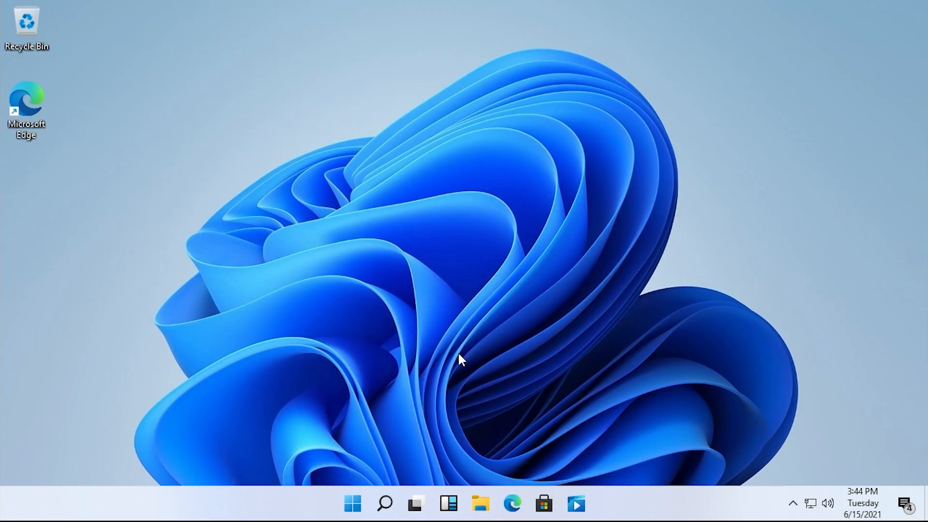
# Step: Open File Explorer and snap its window to the left half of the screen with the two-equal-column snap layout
pyautogui.click(480, 504)
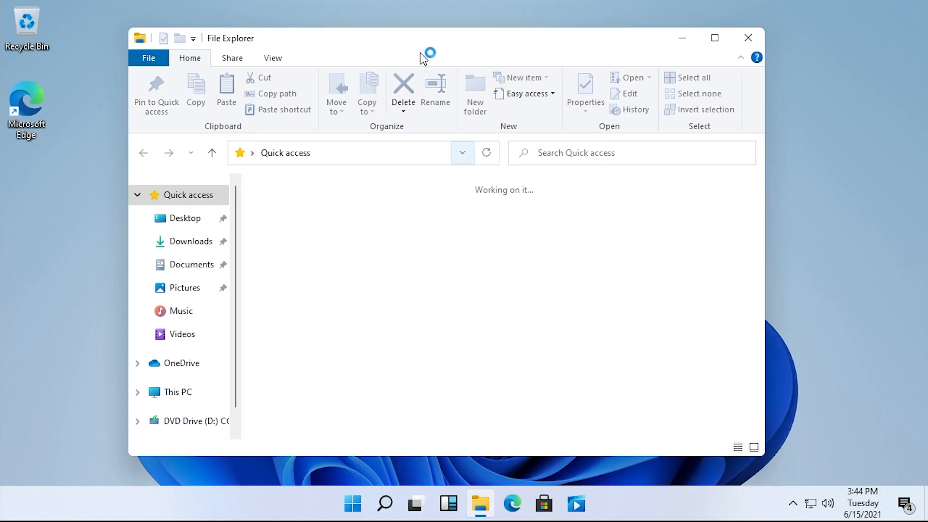
pyautogui.moveTo(422, 41); pyautogui.dragTo(256, 168)
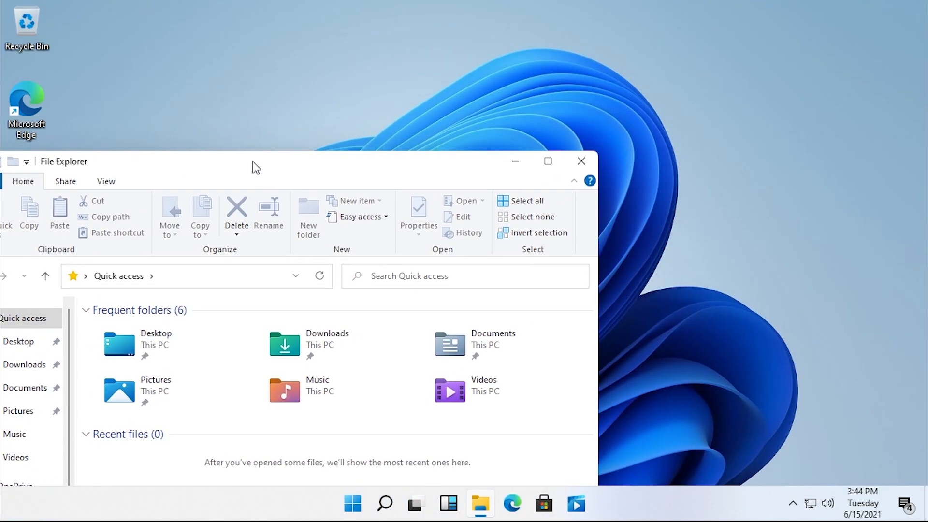
pyautogui.moveTo(546, 165)
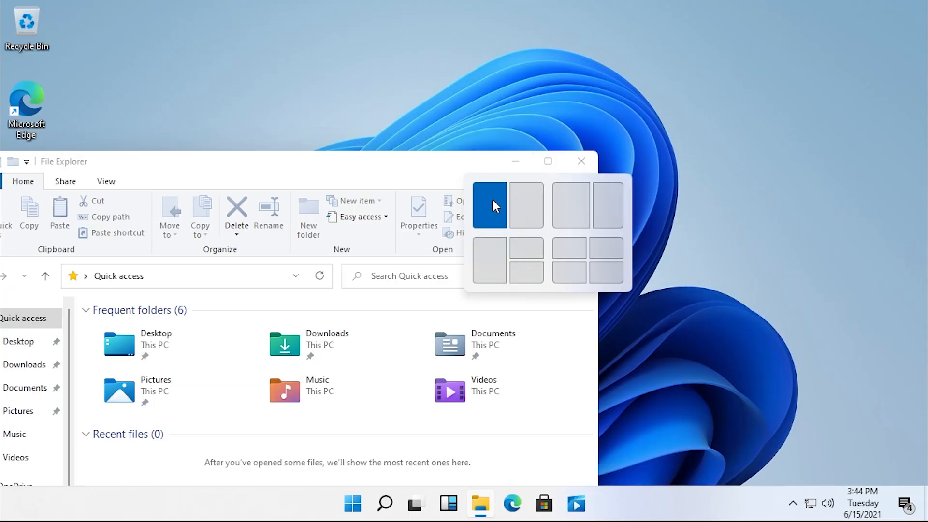
pyautogui.click(512, 192)
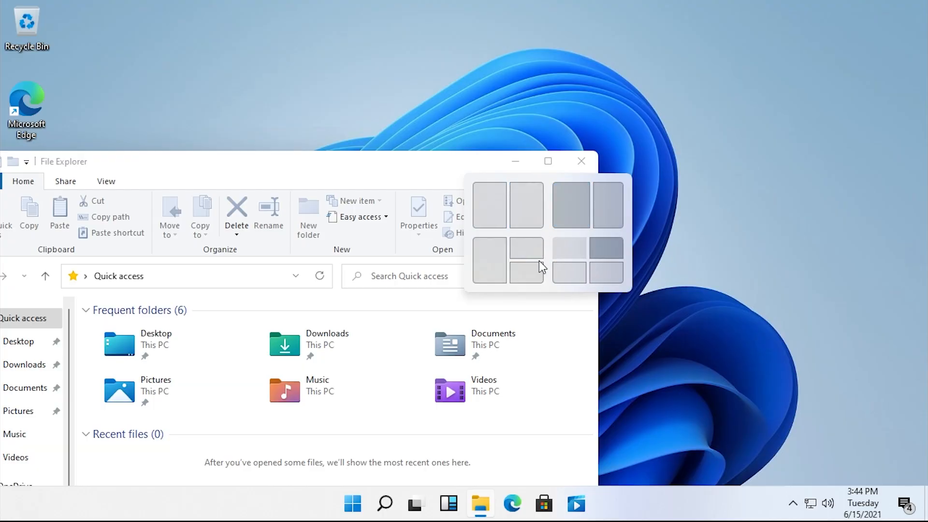
pyautogui.click(489, 210)
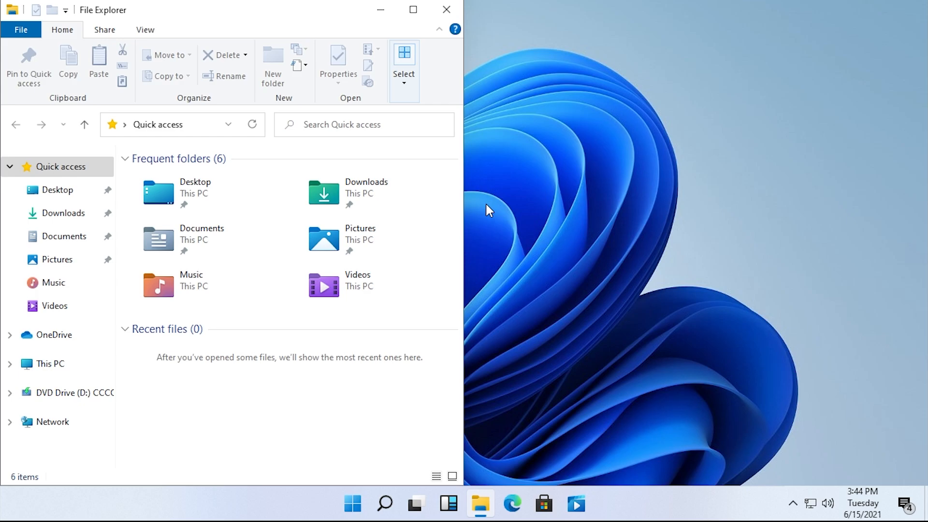
# Step: Unsnap the File Explorer window, snap it to the left half of the screen again, and release it to a floating window
pyautogui.doubleClick(324, 14)
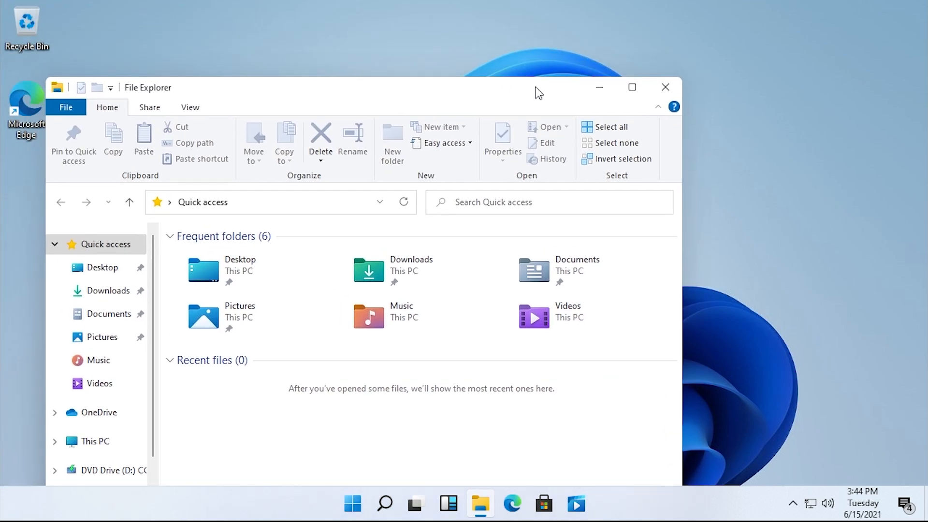
pyautogui.moveTo(633, 91)
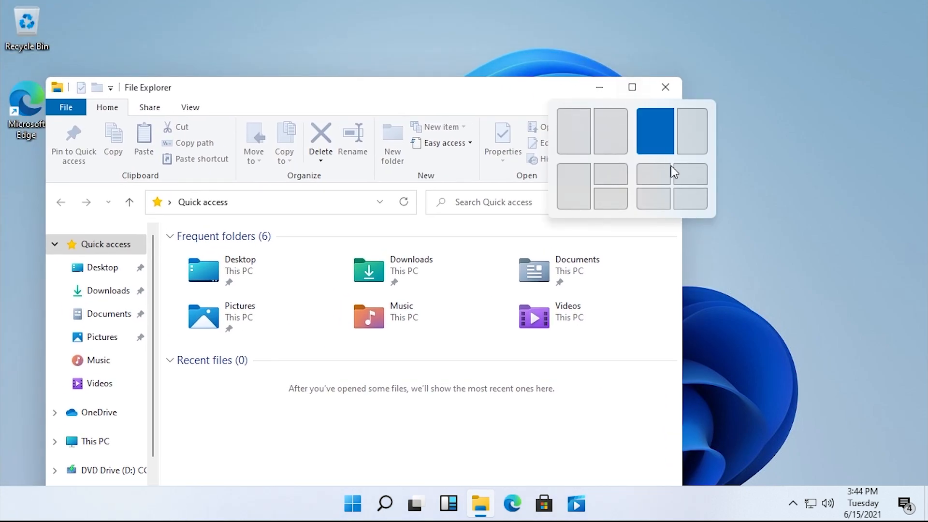
pyautogui.click(692, 204)
pyautogui.moveTo(718, 258); pyautogui.dragTo(1, 126)
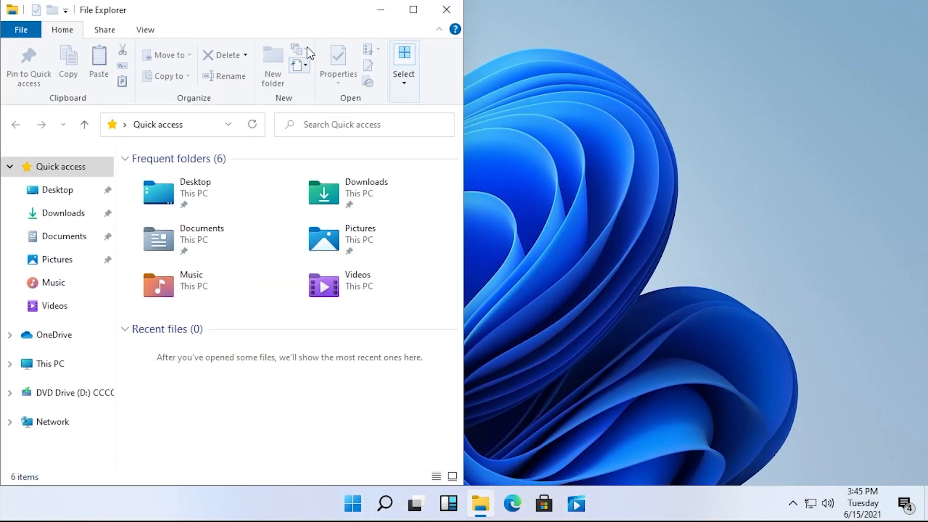
pyautogui.moveTo(293, 7); pyautogui.dragTo(451, 74)
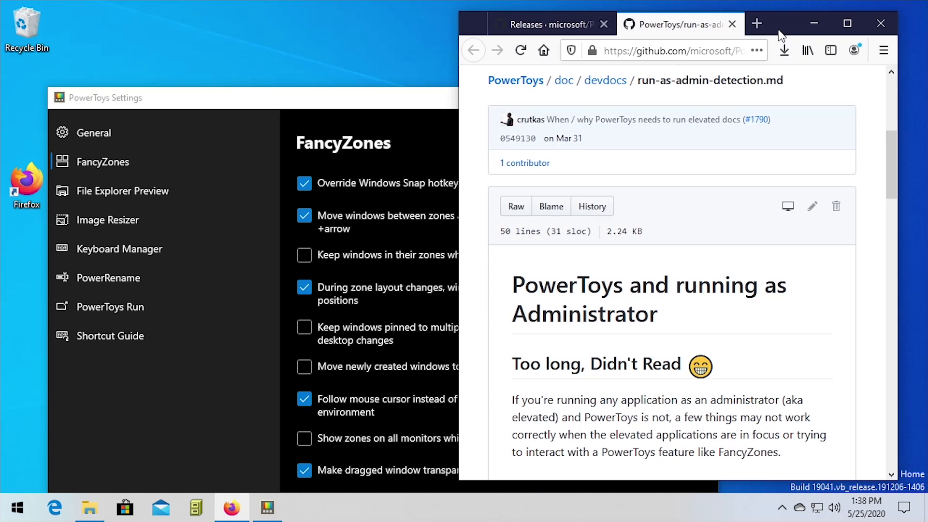
# Step: Reposition the Firefox window showing the PowerToys administrator document, and evaluate 6+9 in PowerToy Calc
pyautogui.moveTo(786, 35); pyautogui.dragTo(597, 35)
pyautogui.moveTo(790, 30); pyautogui.dragTo(585, 104)
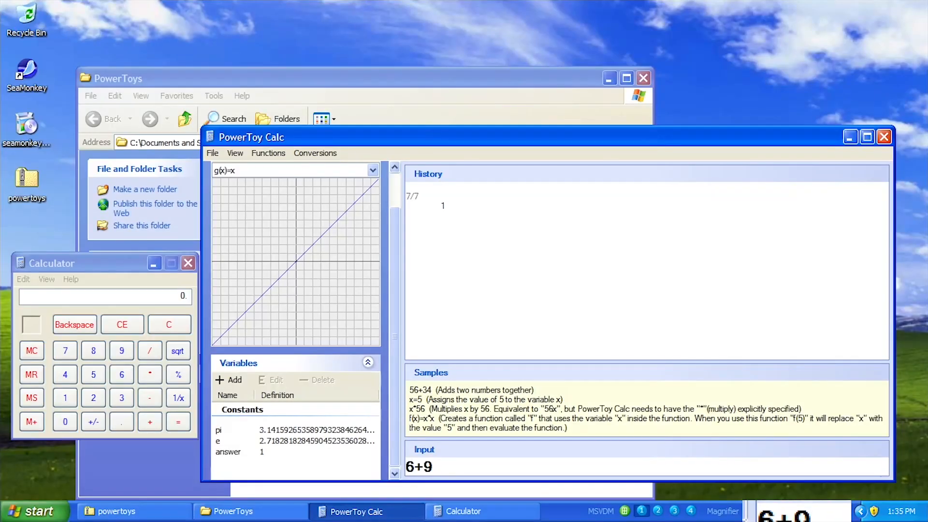
pyautogui.press('Return')
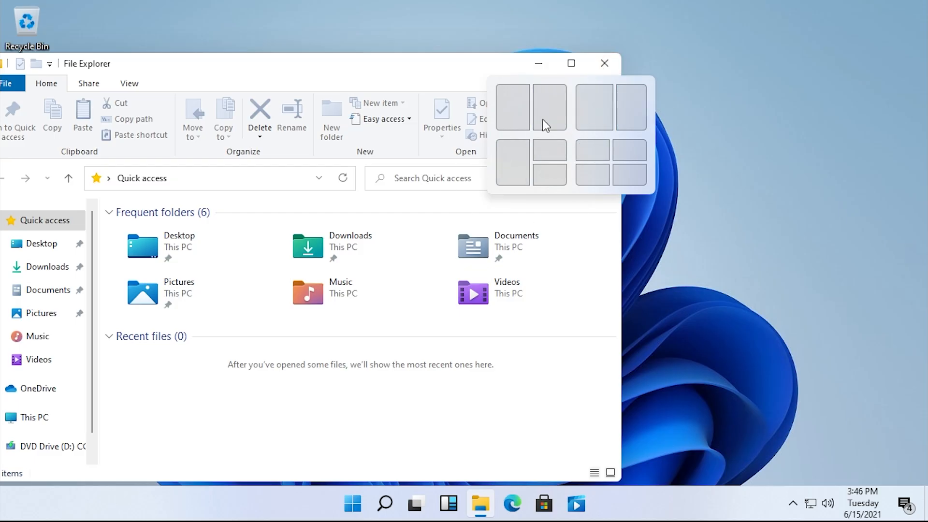
# Step: Snap the File Explorer window to the left half of the screen, release it, and try maximizing it against the screen edge
pyautogui.click(504, 110)
pyautogui.moveTo(386, 7); pyautogui.dragTo(683, 78)
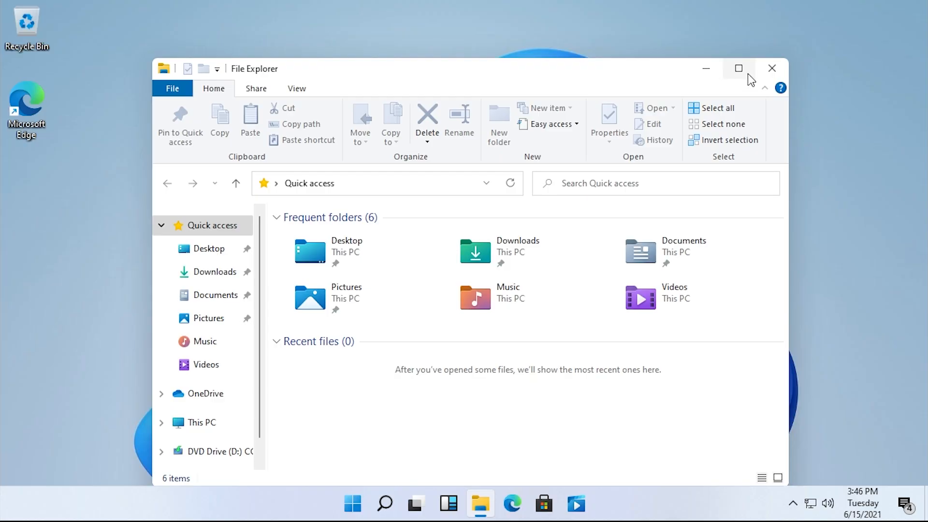
pyautogui.moveTo(611, 73); pyautogui.dragTo(82, 169)
pyautogui.moveTo(249, 29); pyautogui.dragTo(566, 3)
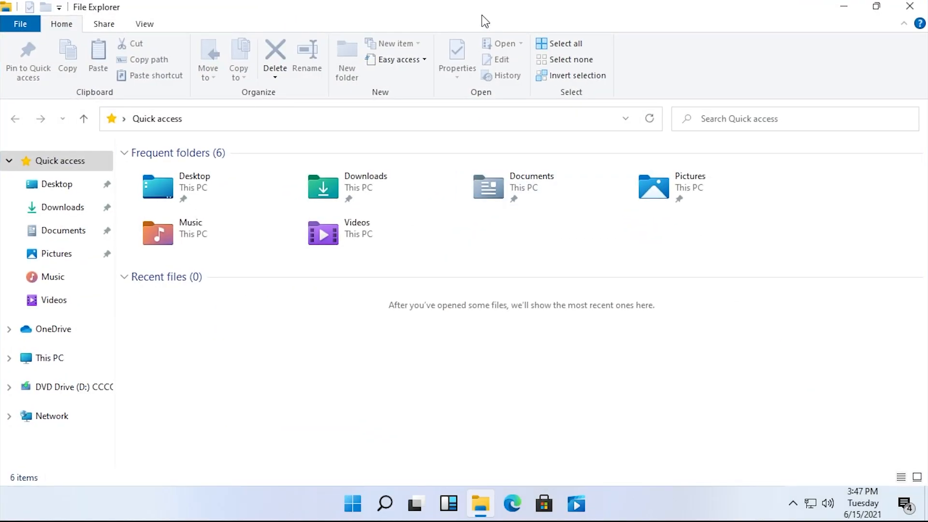
pyautogui.moveTo(485, 21); pyautogui.dragTo(488, 41)
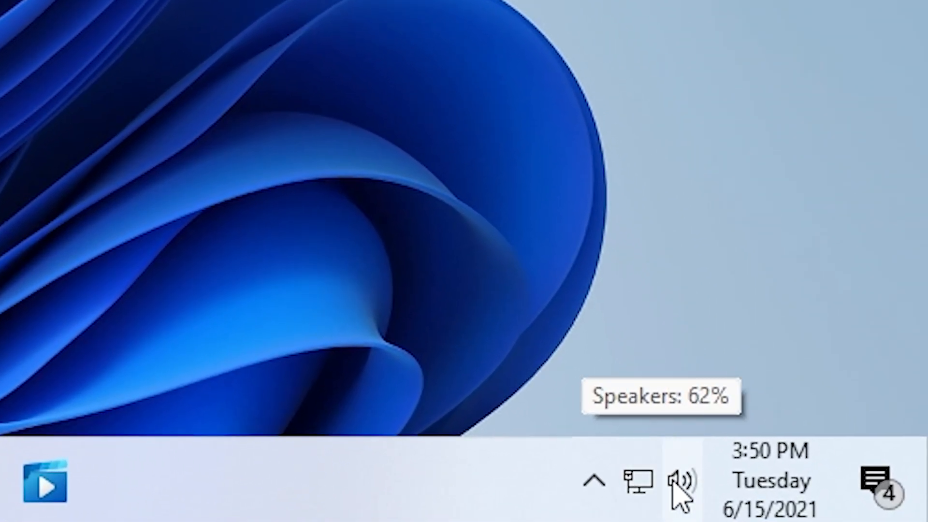
# Step: Inspect the network, volume and hidden icons in the notification area, and close the pop-up
pyautogui.click(646, 484)
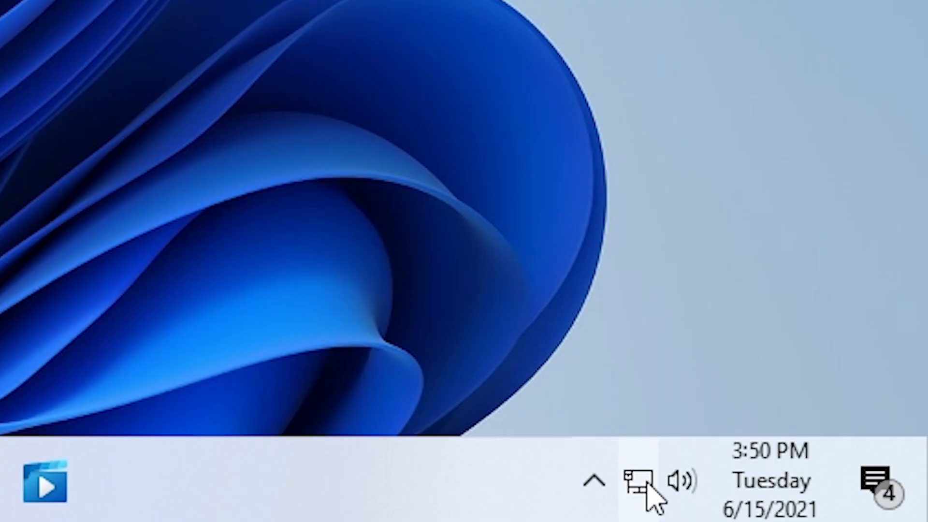
pyautogui.click(675, 485)
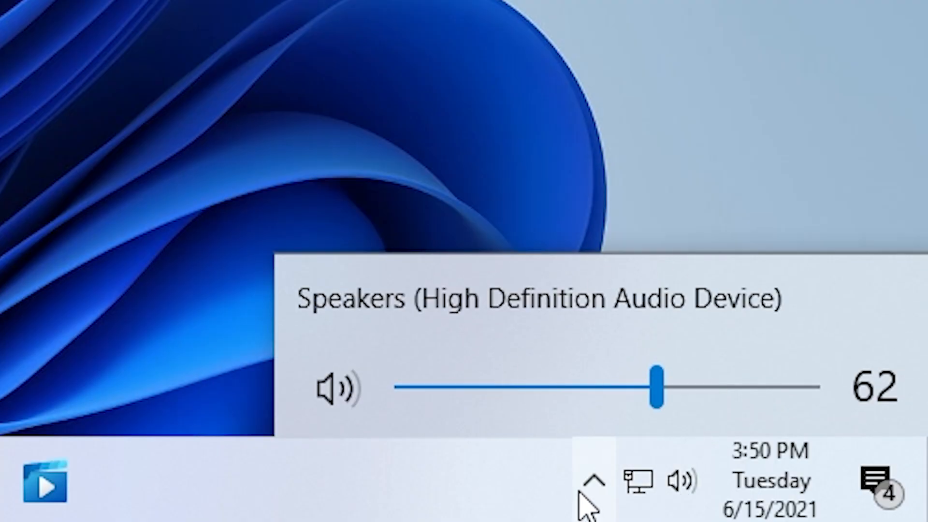
pyautogui.click(581, 489)
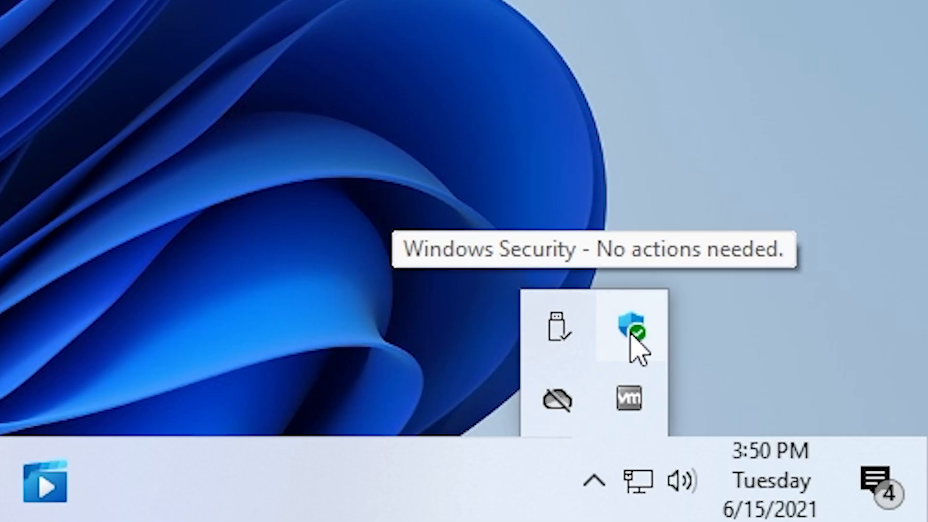
pyautogui.click(594, 172)
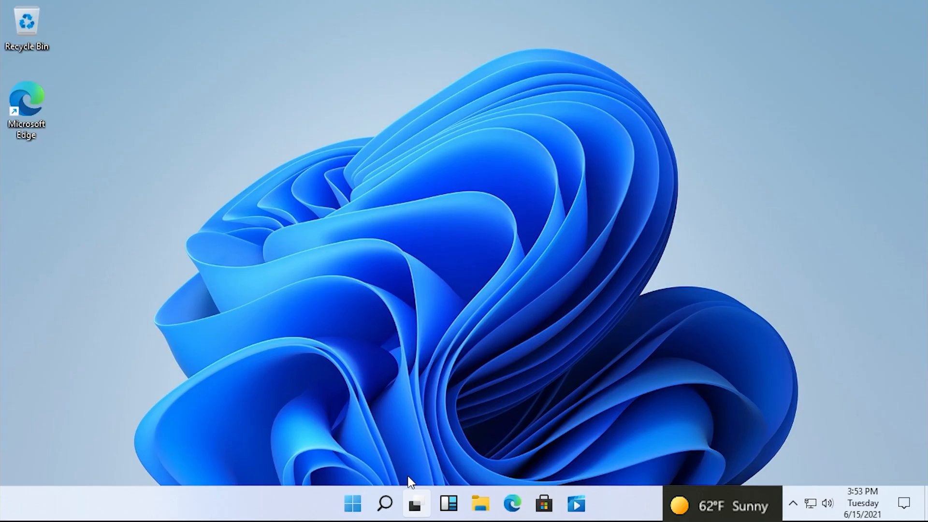
# Step: Open the Widgets panel and start the Microsoft account sign-in from it
pyautogui.click(449, 505)
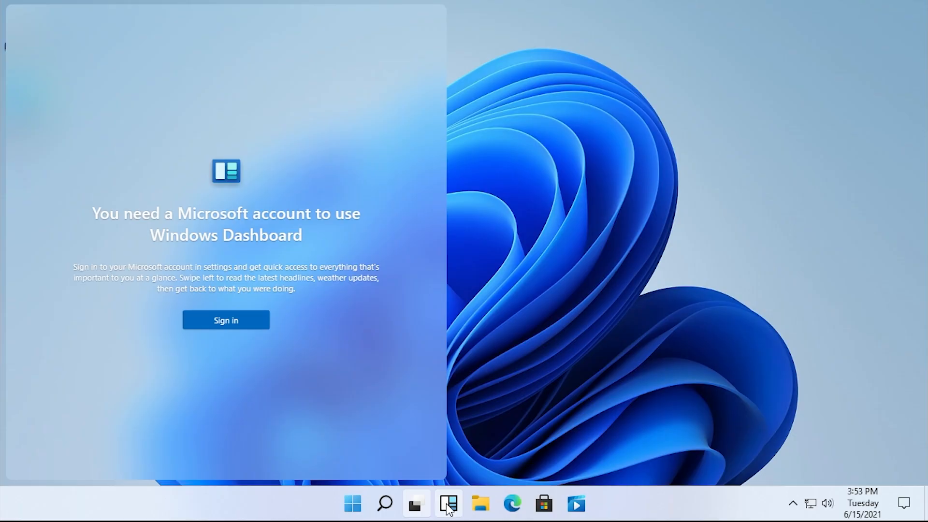
pyautogui.click(448, 507)
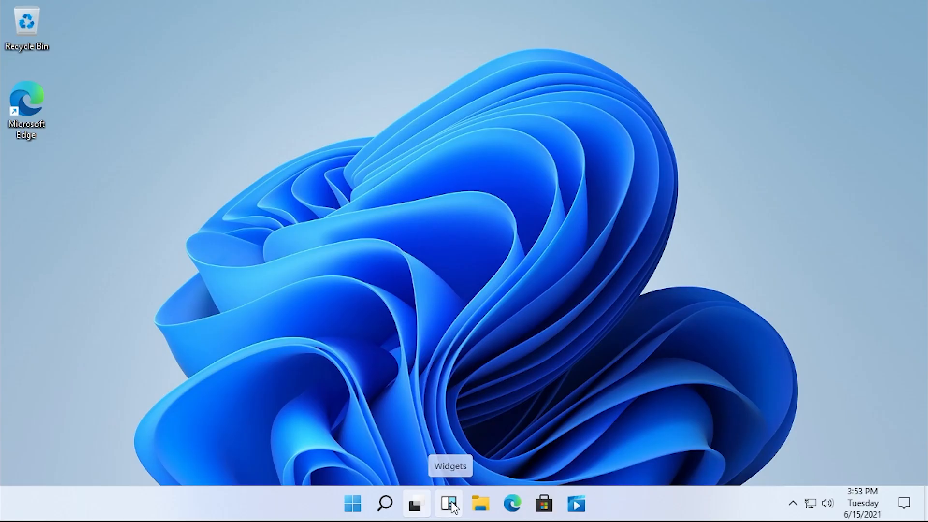
pyautogui.click(450, 504)
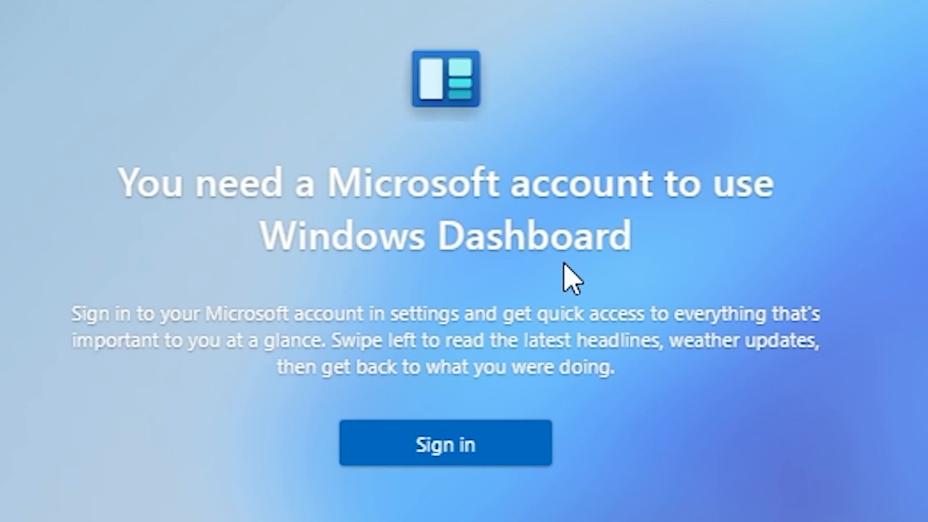
pyautogui.click(435, 438)
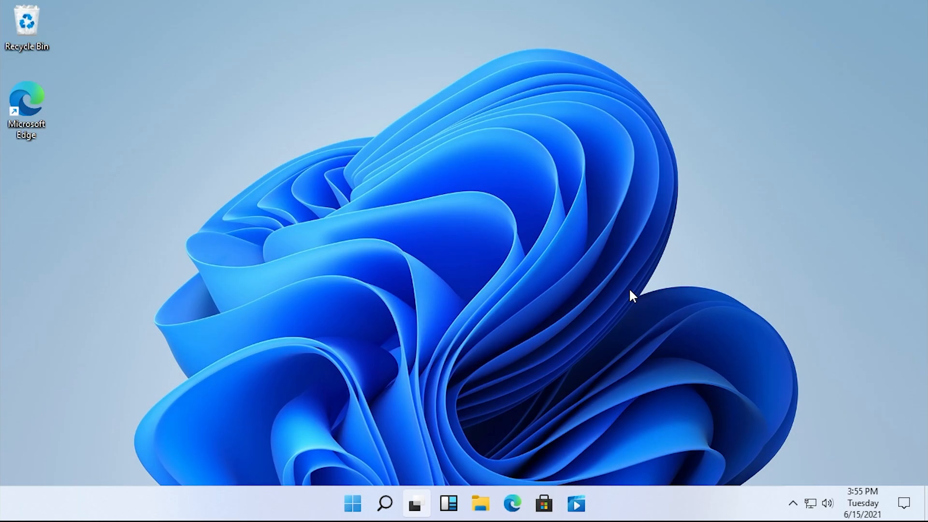
# Step: Open the Widgets panel and pull the weather widget out onto the desktop as a shortcut
pyautogui.click(451, 512)
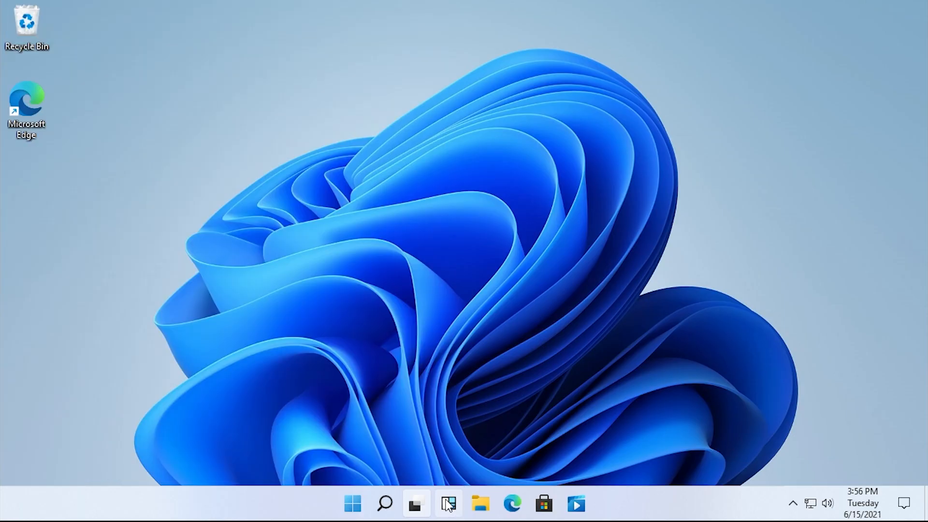
pyautogui.click(444, 504)
pyautogui.moveTo(124, 88); pyautogui.dragTo(679, 164)
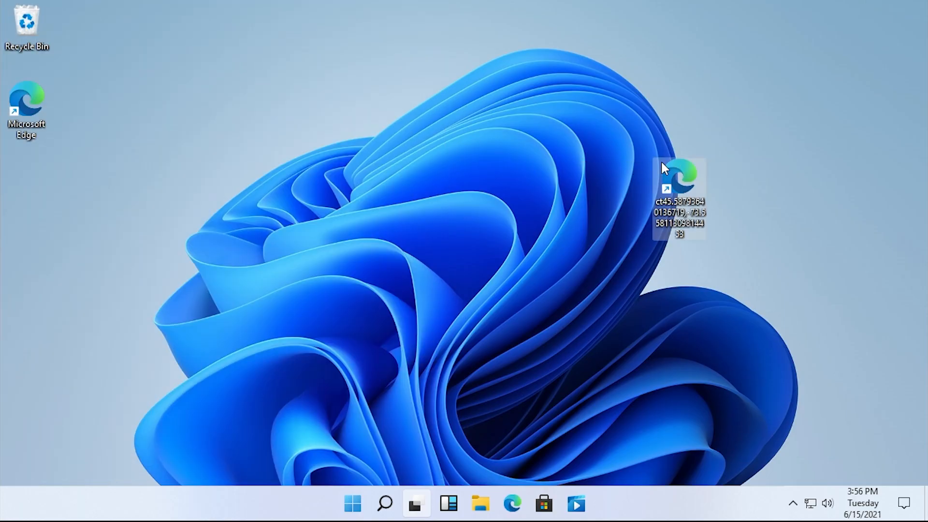
# Step: Try opening the weather shortcut on the desktop, and move it to the Recycle Bin
pyautogui.doubleClick(696, 199)
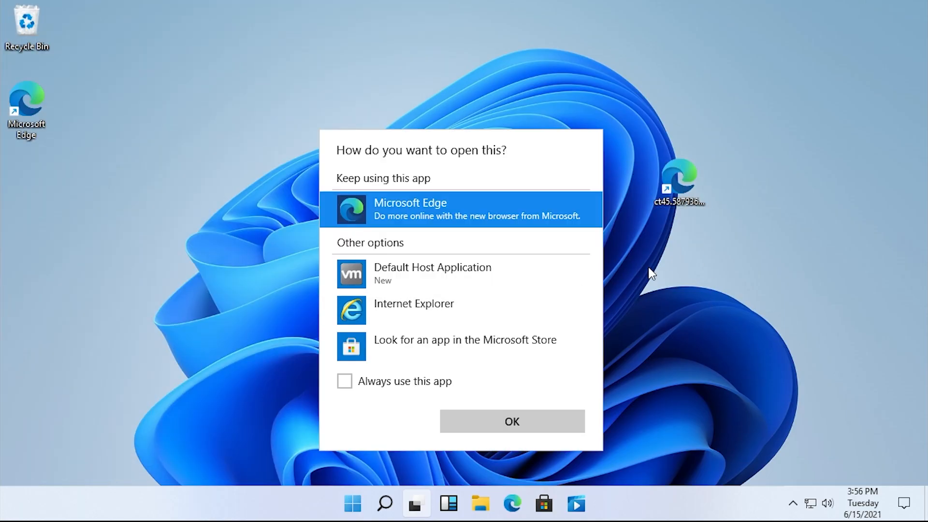
pyautogui.moveTo(690, 175); pyautogui.dragTo(19, 26)
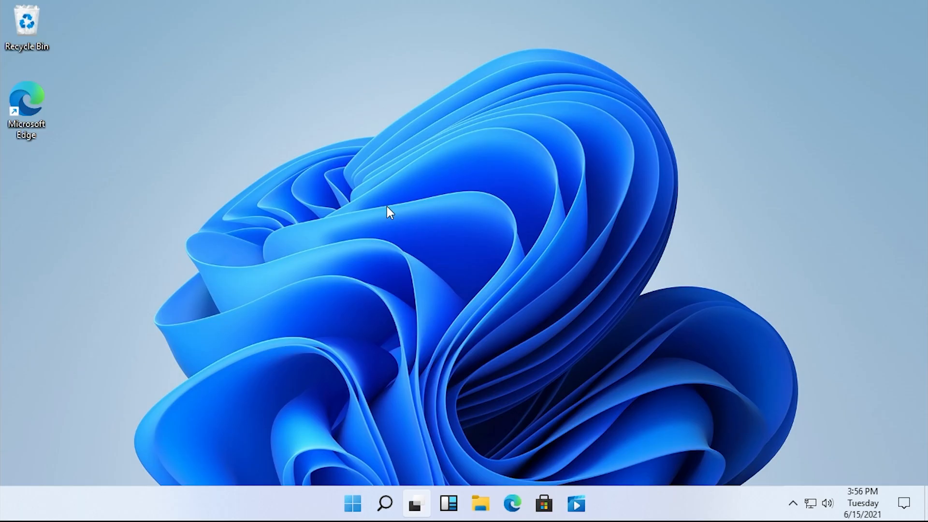
# Step: View the weather, market, sports and news cards in the Widgets panel, and close the panel
pyautogui.click(451, 506)
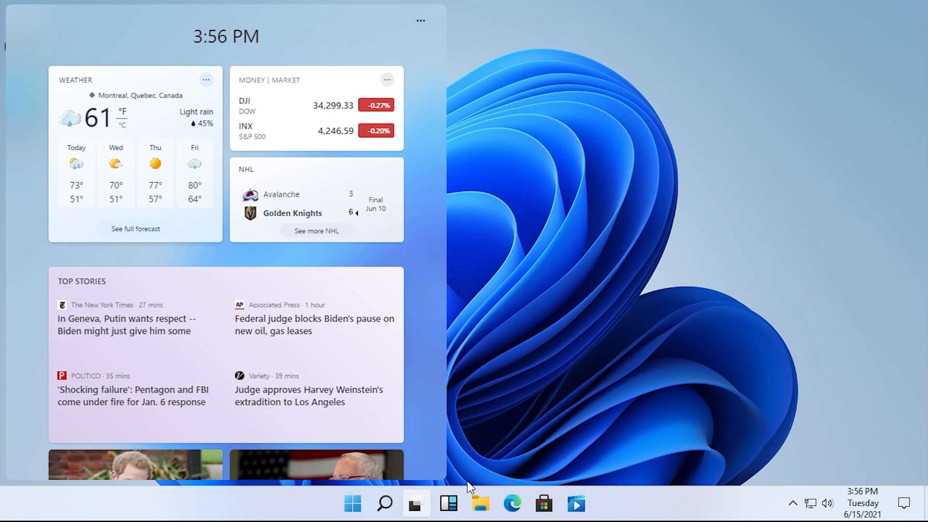
pyautogui.click(488, 408)
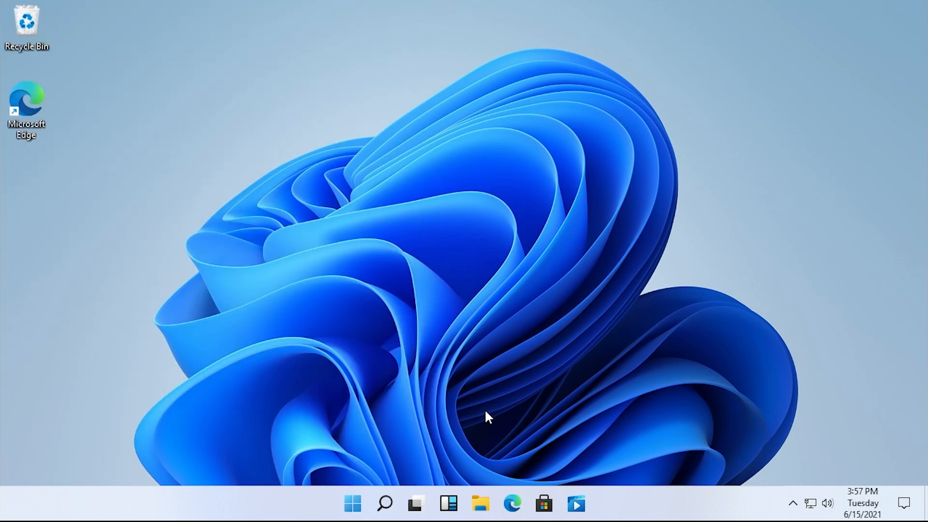
# Step: Add two more virtual desktops in Task View and leave the overview
pyautogui.click(422, 502)
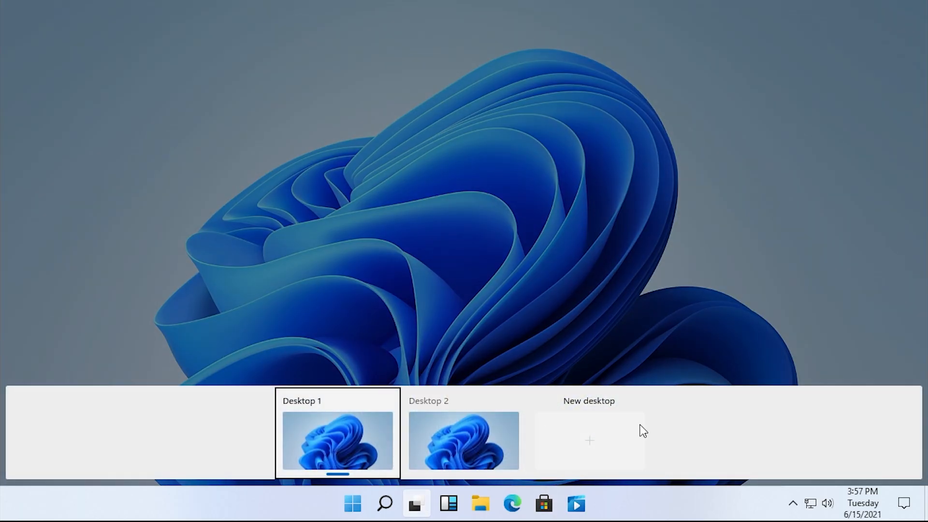
pyautogui.click(639, 449)
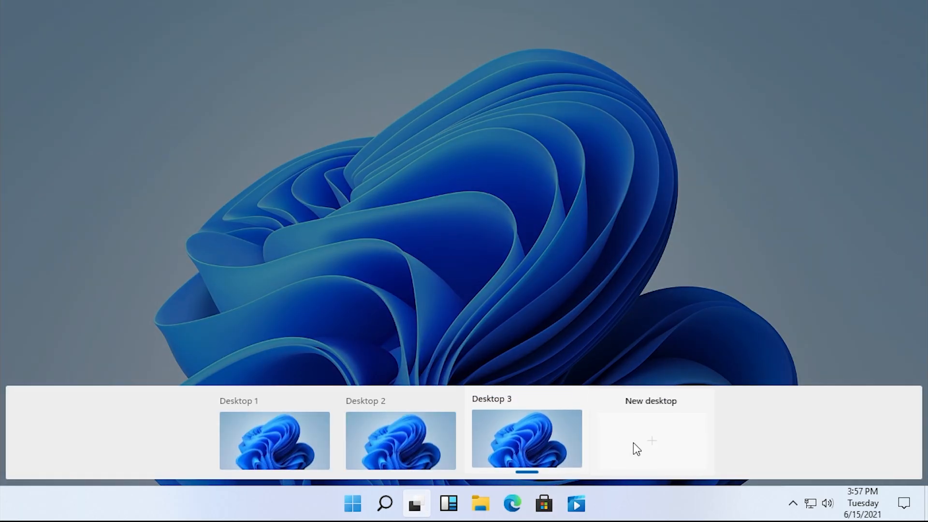
pyautogui.click(666, 443)
pyautogui.click(402, 324)
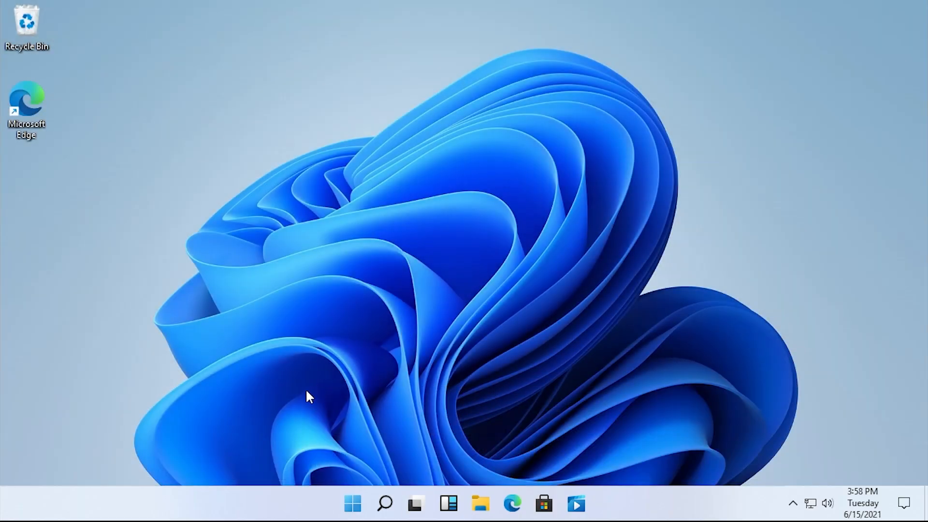
# Step: Check which options the taskbar's context menu offers at several empty spots, and dismiss the menu
pyautogui.rightClick(178, 502)
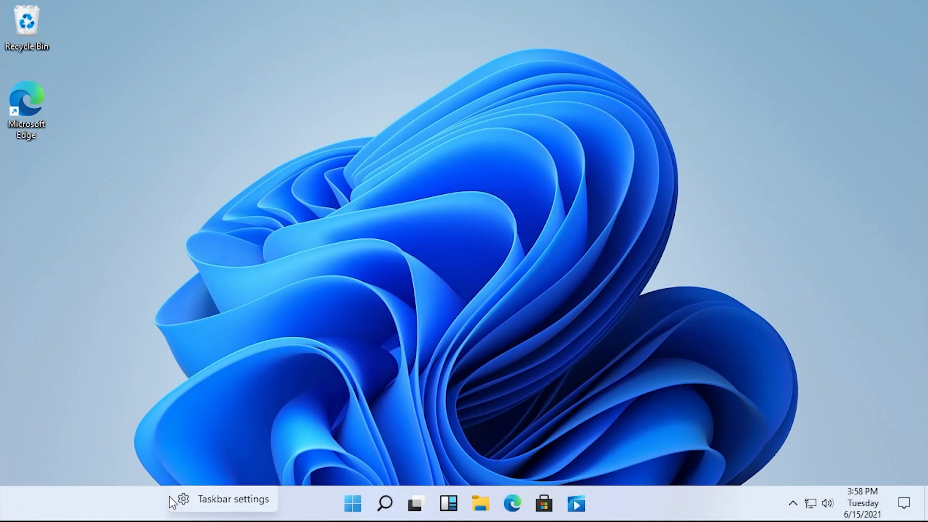
pyautogui.rightClick(210, 503)
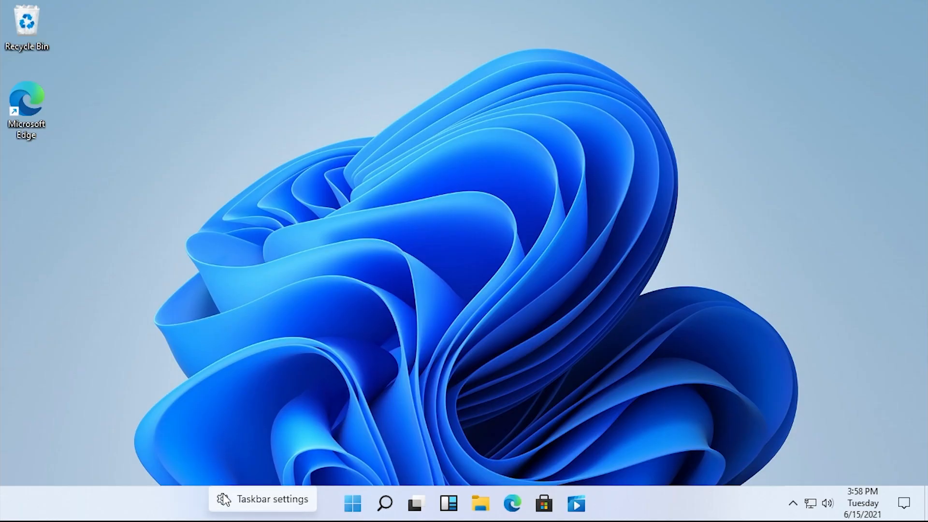
pyautogui.rightClick(132, 502)
pyautogui.rightClick(262, 504)
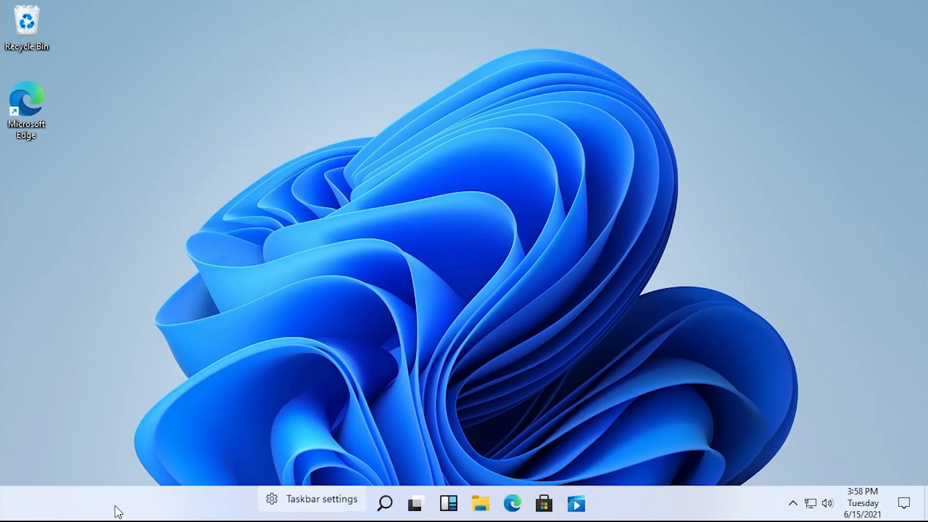
pyautogui.rightClick(92, 503)
pyautogui.click(230, 503)
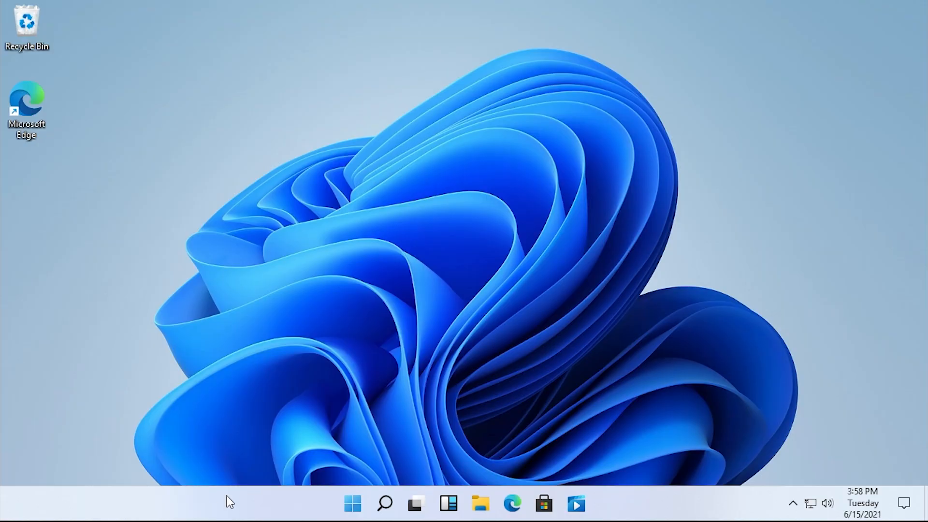
pyautogui.click(491, 118)
# Step: Open Task Manager, expand the Task Manager entry in its process list, and briefly view the Start menu over it
pyautogui.hotkey('ctrl', 'shift', 'Escape')
pyautogui.click(229, 185)
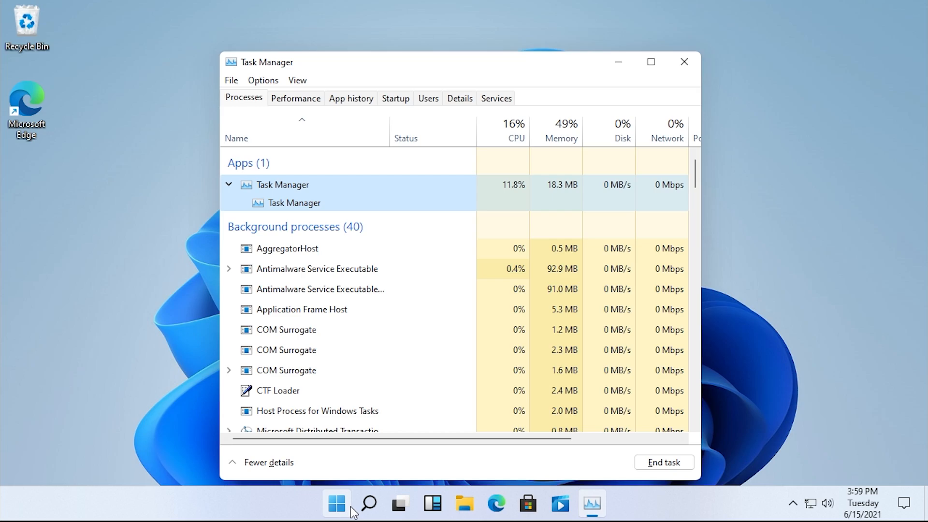
pyautogui.click(347, 505)
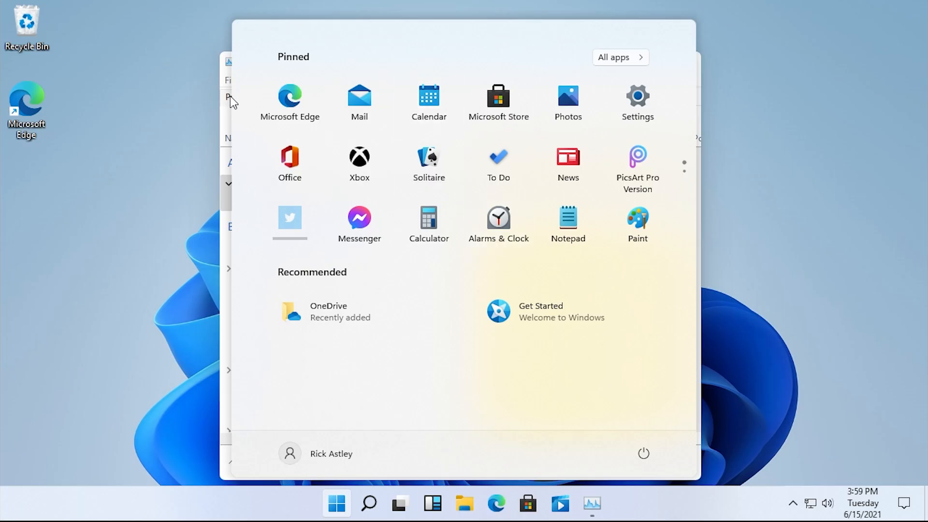
pyautogui.click(227, 82)
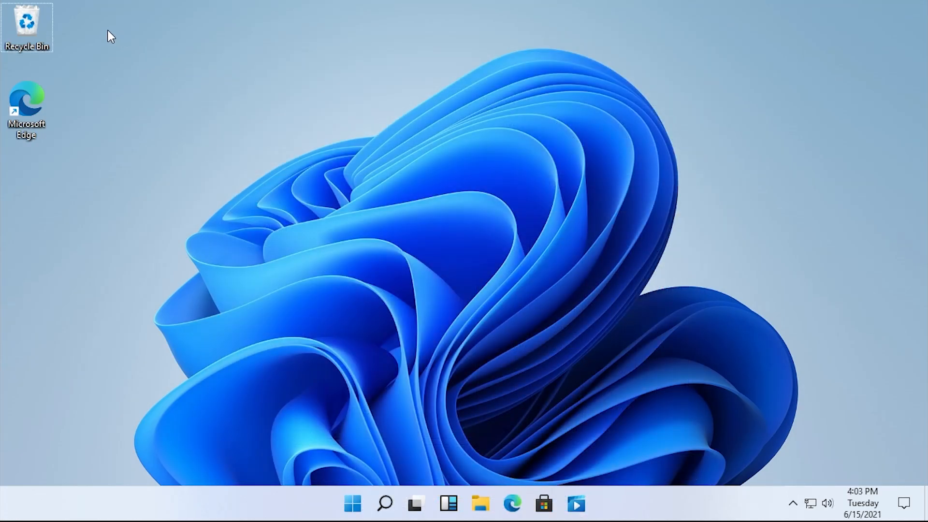
pyautogui.moveTo(95, 28); pyautogui.dragTo(275, 137)
pyautogui.moveTo(89, 13); pyautogui.dragTo(819, 512)
pyautogui.moveTo(87, 33); pyautogui.dragTo(129, 50)
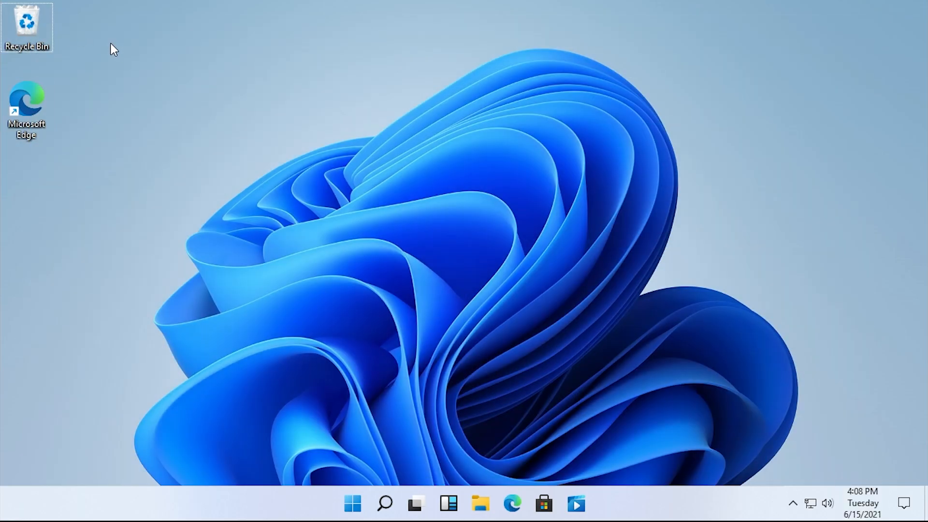